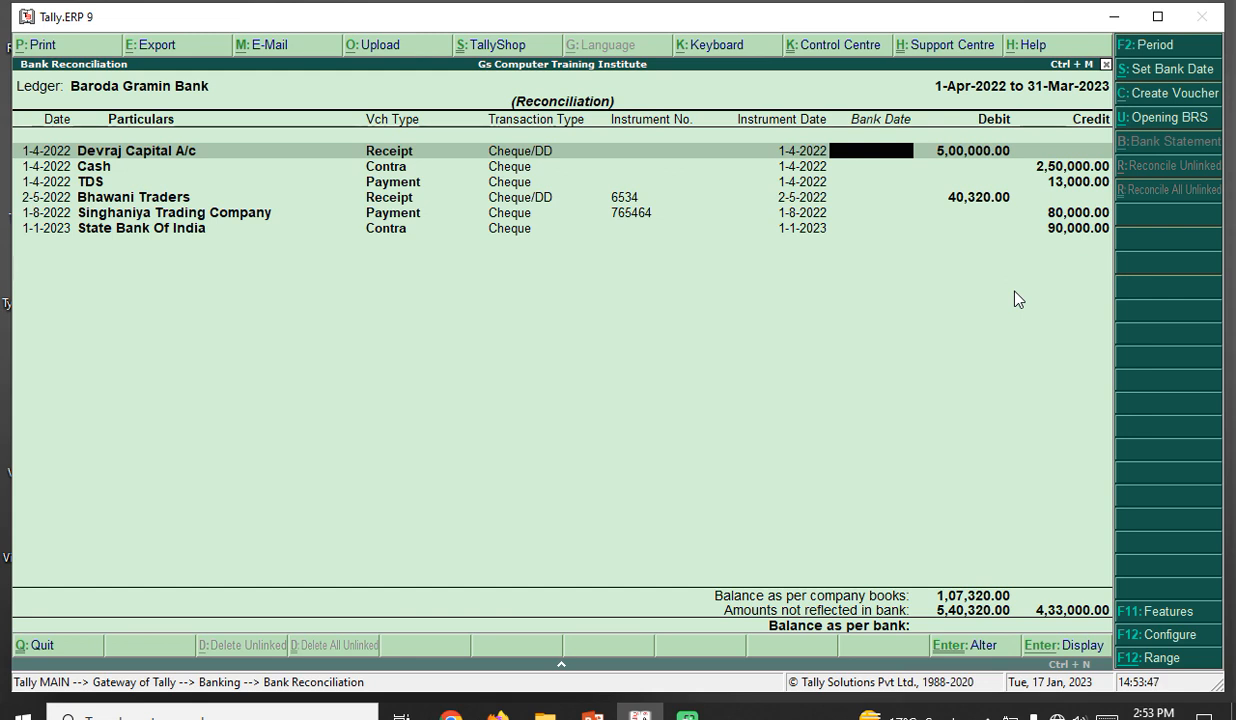
- From the Baroda Gramin Bank reconciliation, create Payment voucher No. 5 dated 31-Mar-2023
{"action": "key", "text": "alt+c"}
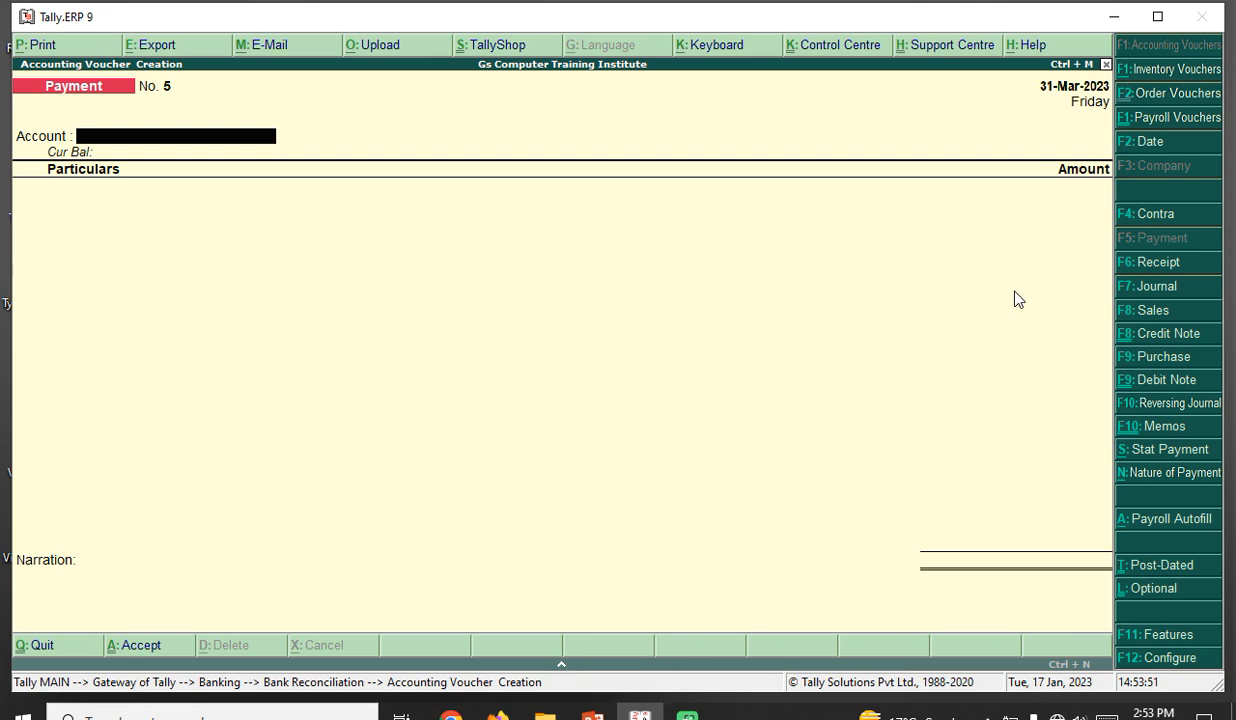
- Pay from Baroda Gramin Bank to a new Bank Charges ledger under Indirect Expenses
{"action": "type", "text": "B"}
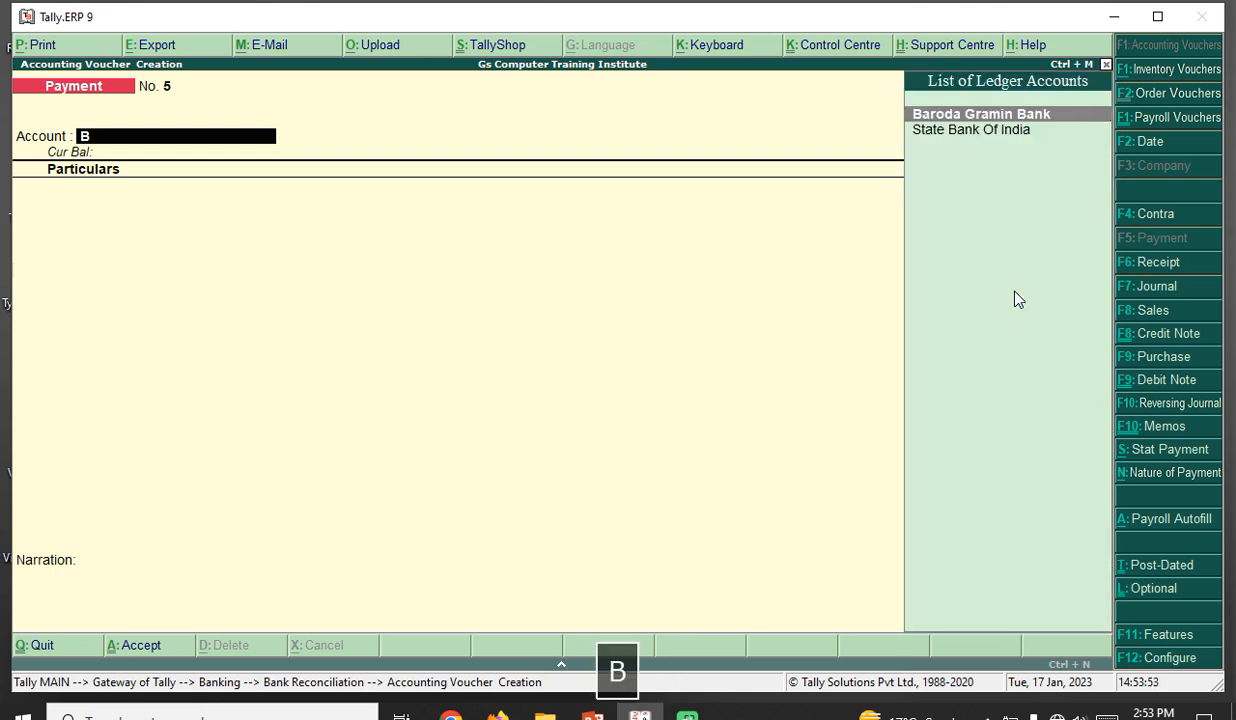
{"action": "key", "text": "Return"}
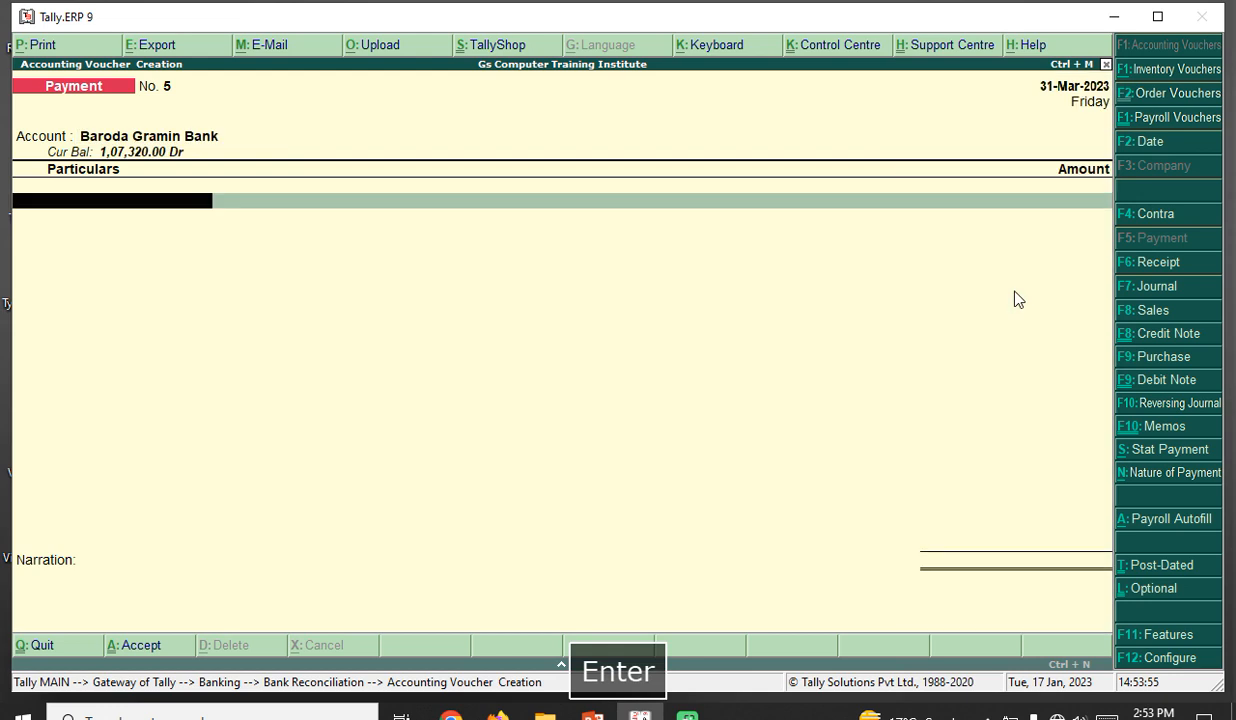
{"action": "key", "text": "alt+c"}
{"action": "type", "text": "Bank"}
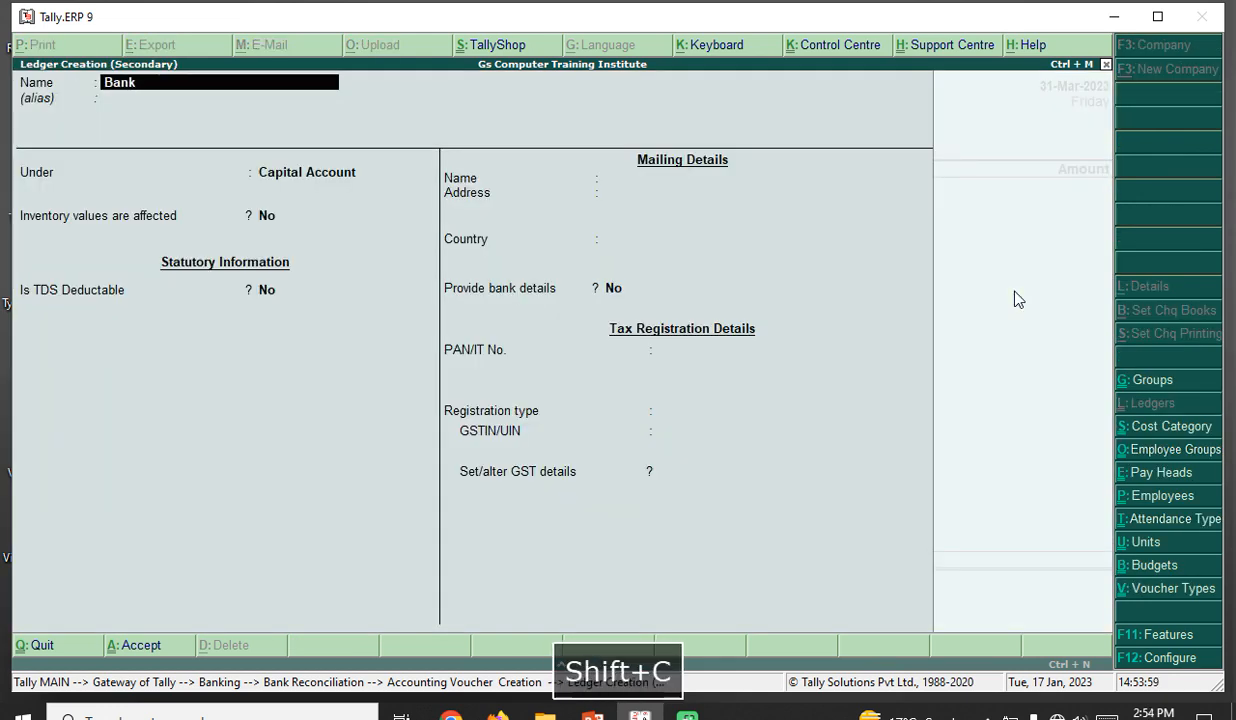
{"action": "type", "text": " Charges"}
{"action": "key", "text": "Return"}
{"action": "key", "text": "Return"}
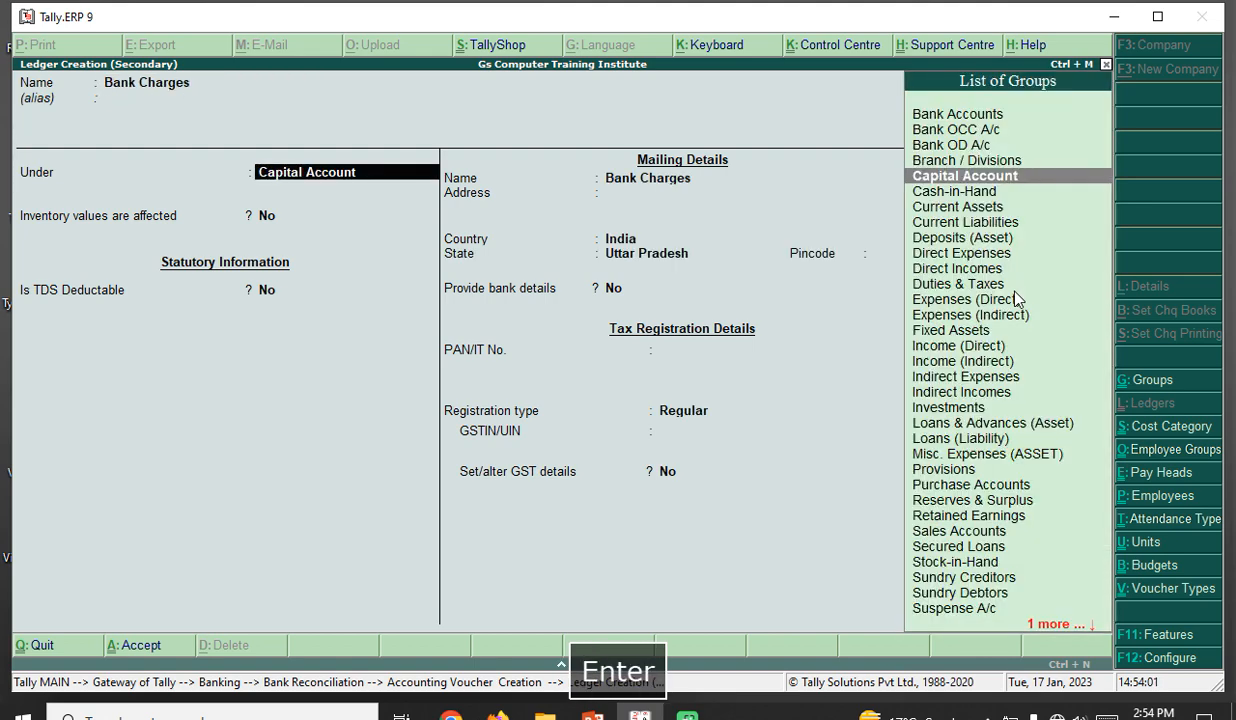
{"action": "type", "text": "In"}
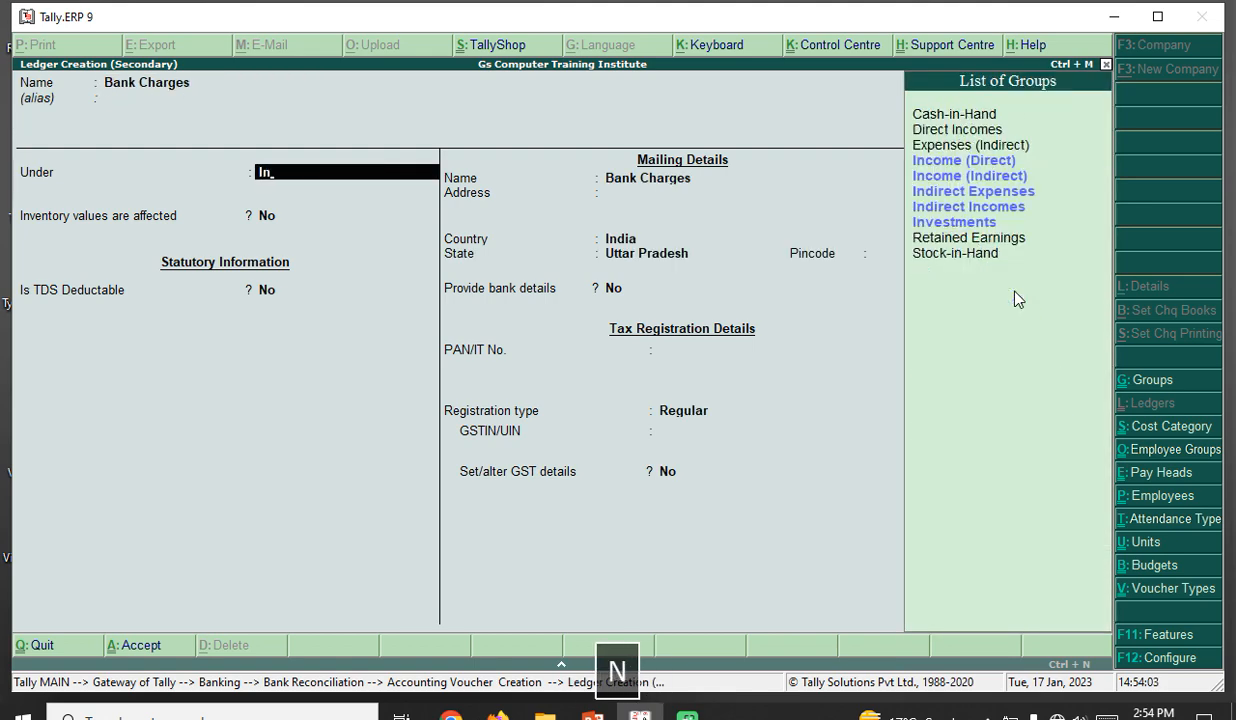
{"action": "key", "text": "Down"}
{"action": "key", "text": "Down"}
{"action": "key", "text": "Down"}
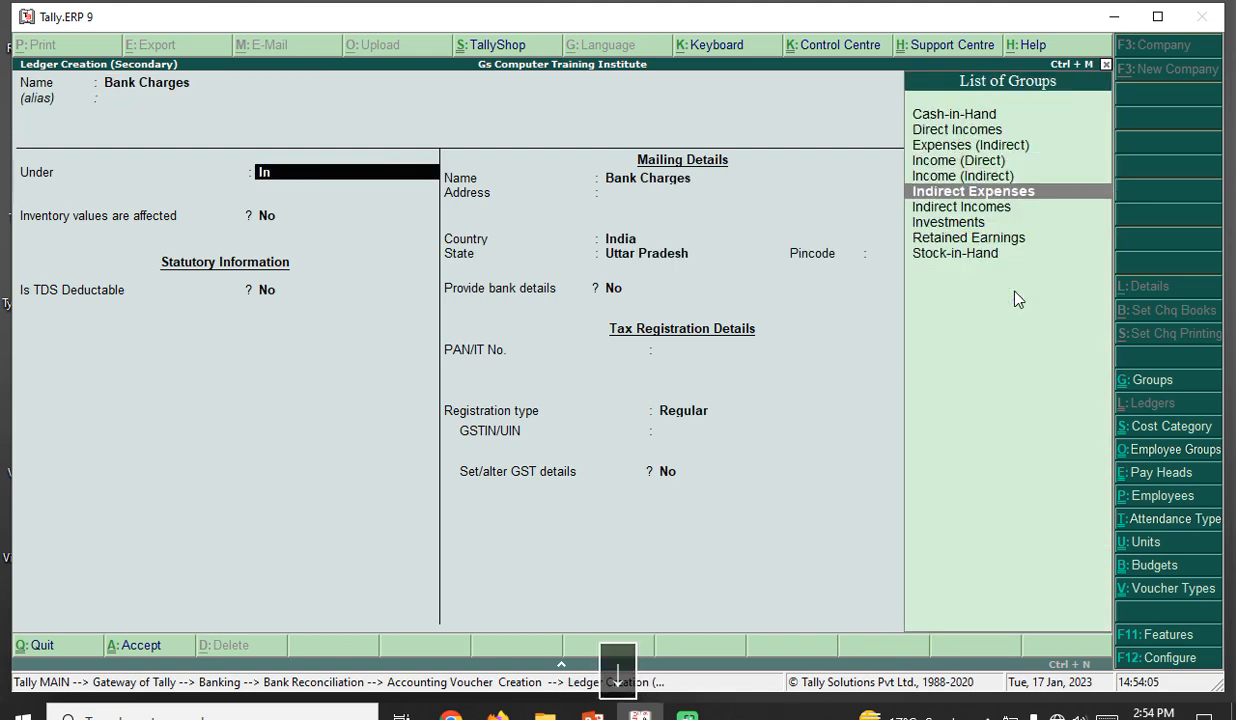
{"action": "key", "text": "Return"}
{"action": "key", "text": "ctrl+a"}
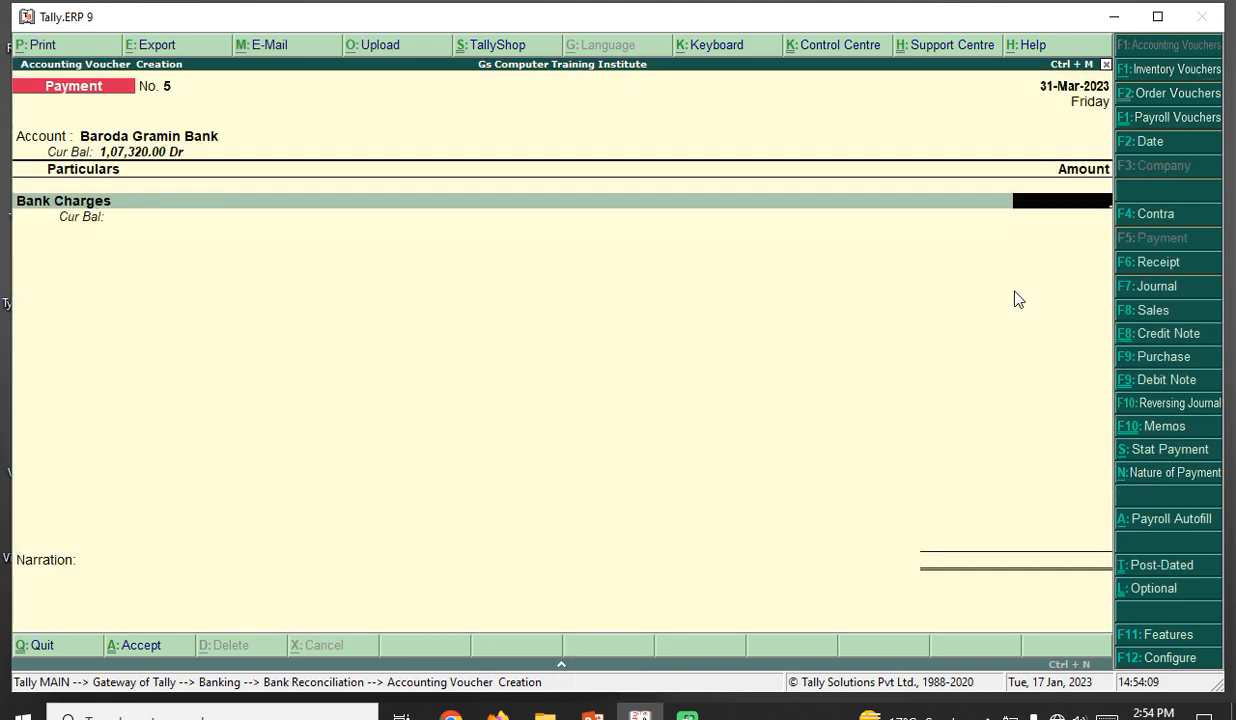
- Enter 506 as the Bank Charges amount and finish the payment lines
{"action": "type", "text": "506"}
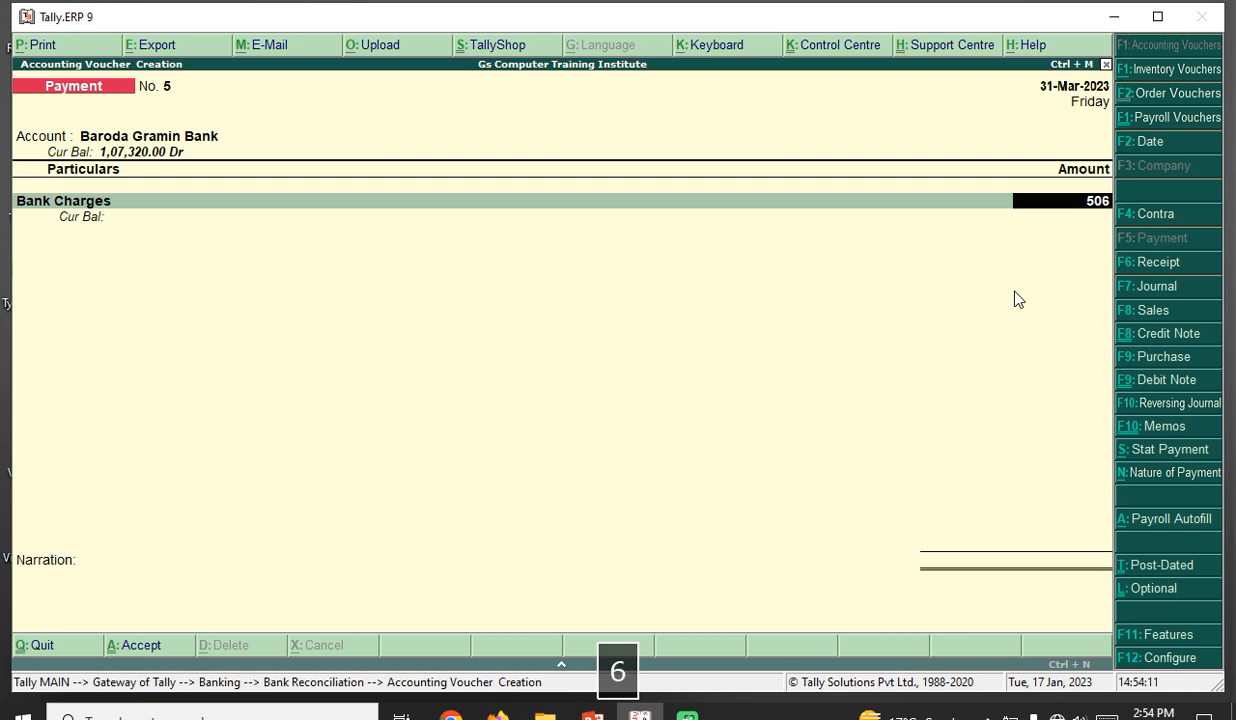
{"action": "key", "text": "Return"}
{"action": "key", "text": "Return"}
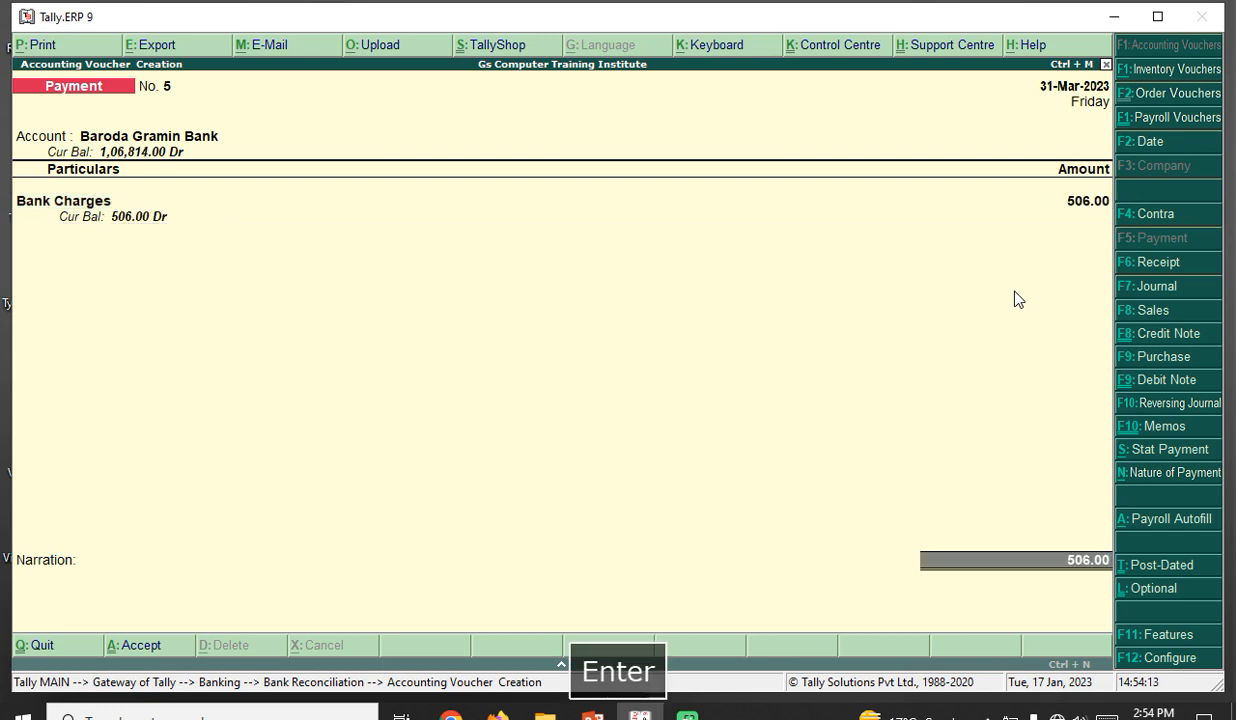
{"action": "key", "text": "Return"}
- Save the payment with cheque 7655, date 31-Mar-2023, and narration 'Cheque Dishonoured charges'
{"action": "key", "text": "Return"}
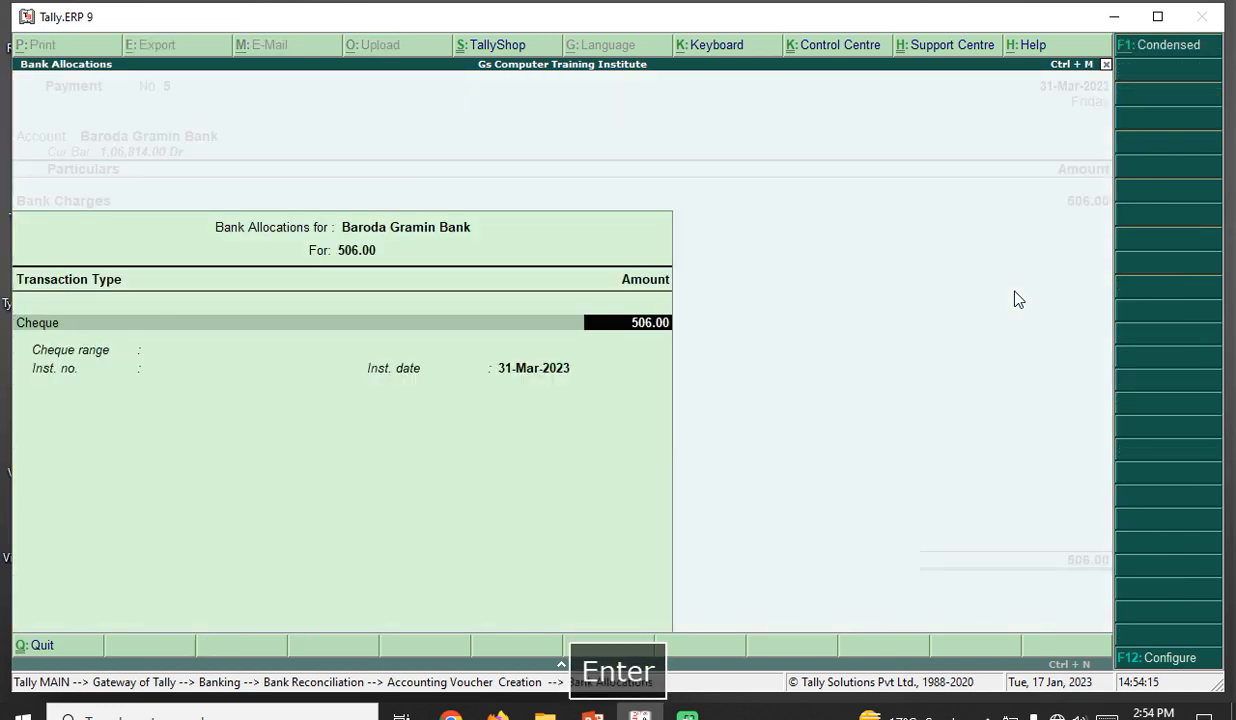
{"action": "key", "text": "Return"}
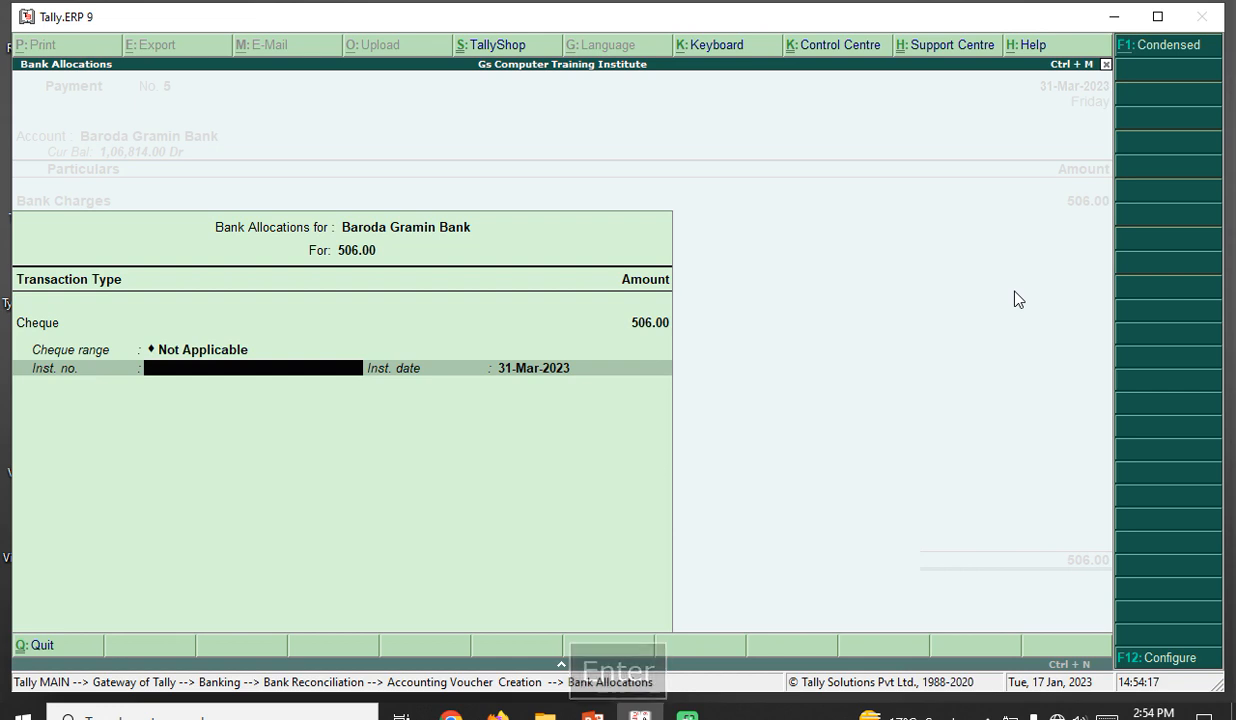
{"action": "type", "text": "7655"}
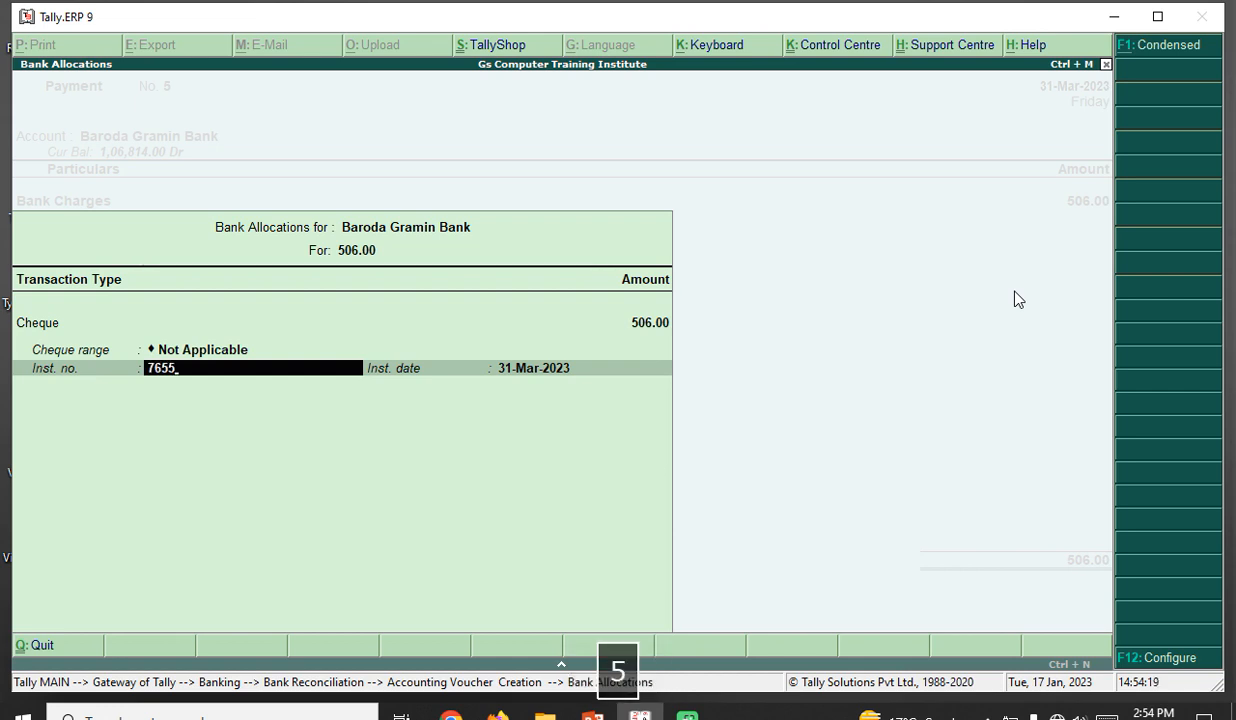
{"action": "key", "text": "Return"}
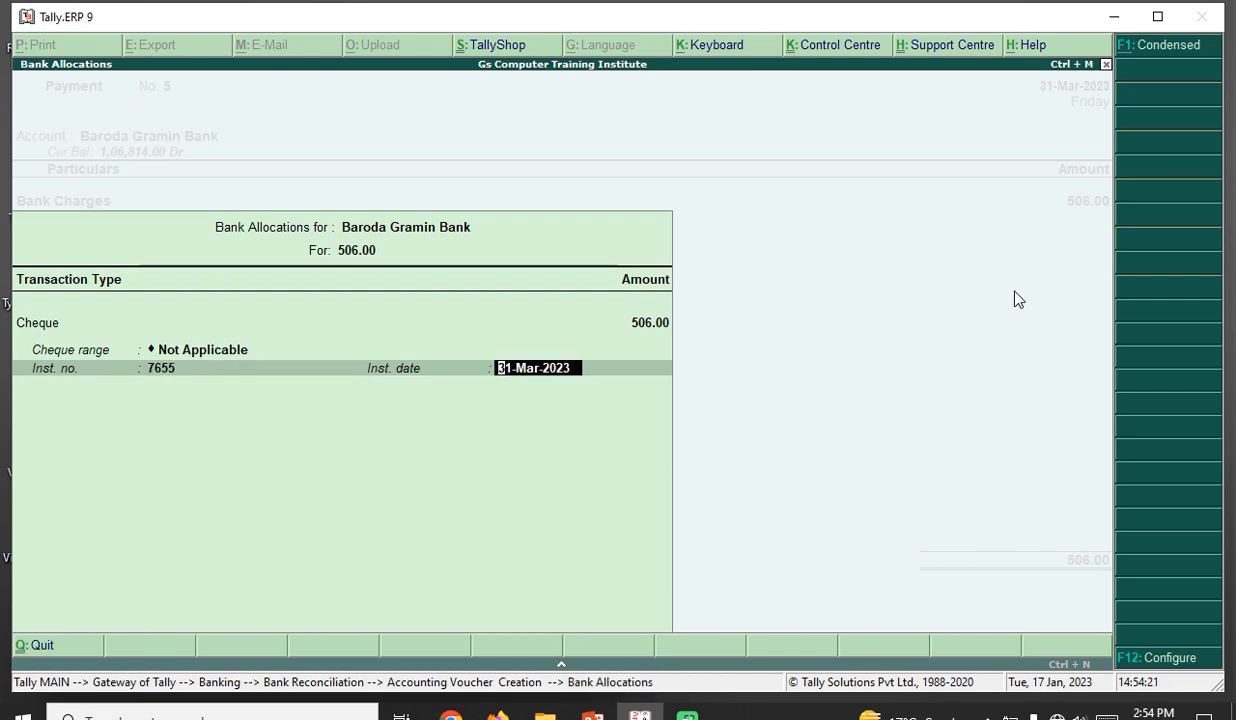
{"action": "key", "text": "Return"}
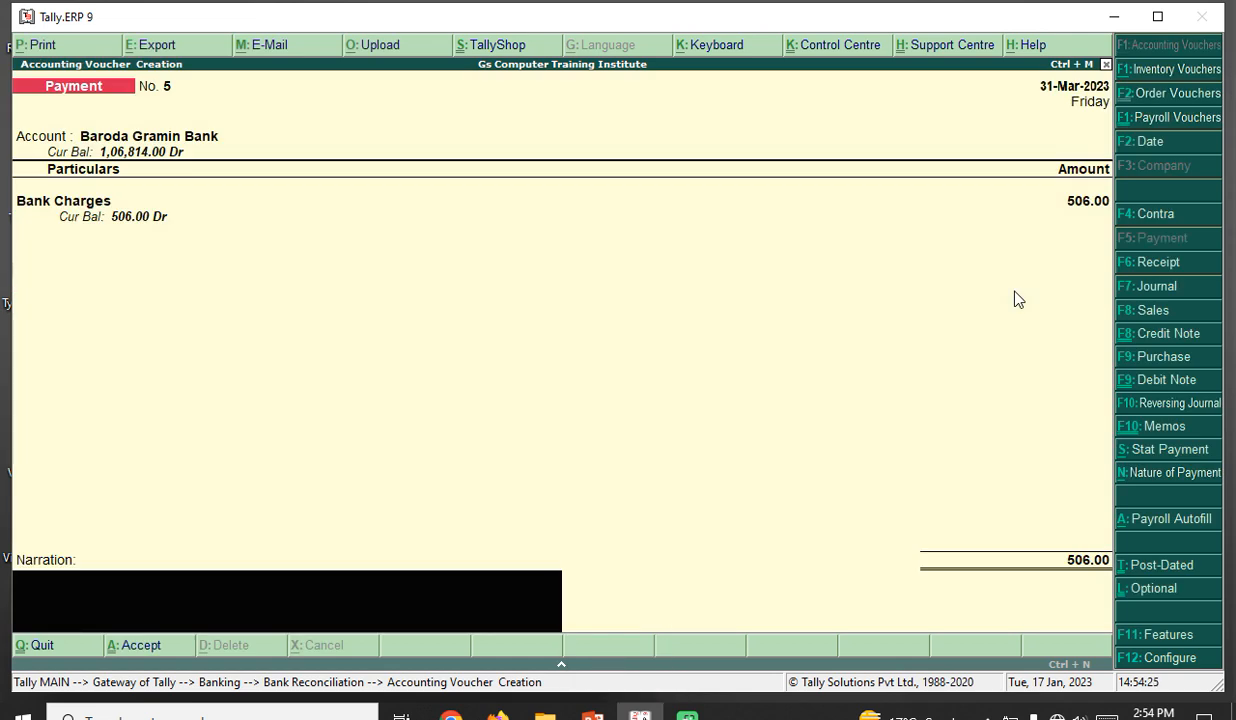
{"action": "type", "text": "Che"}
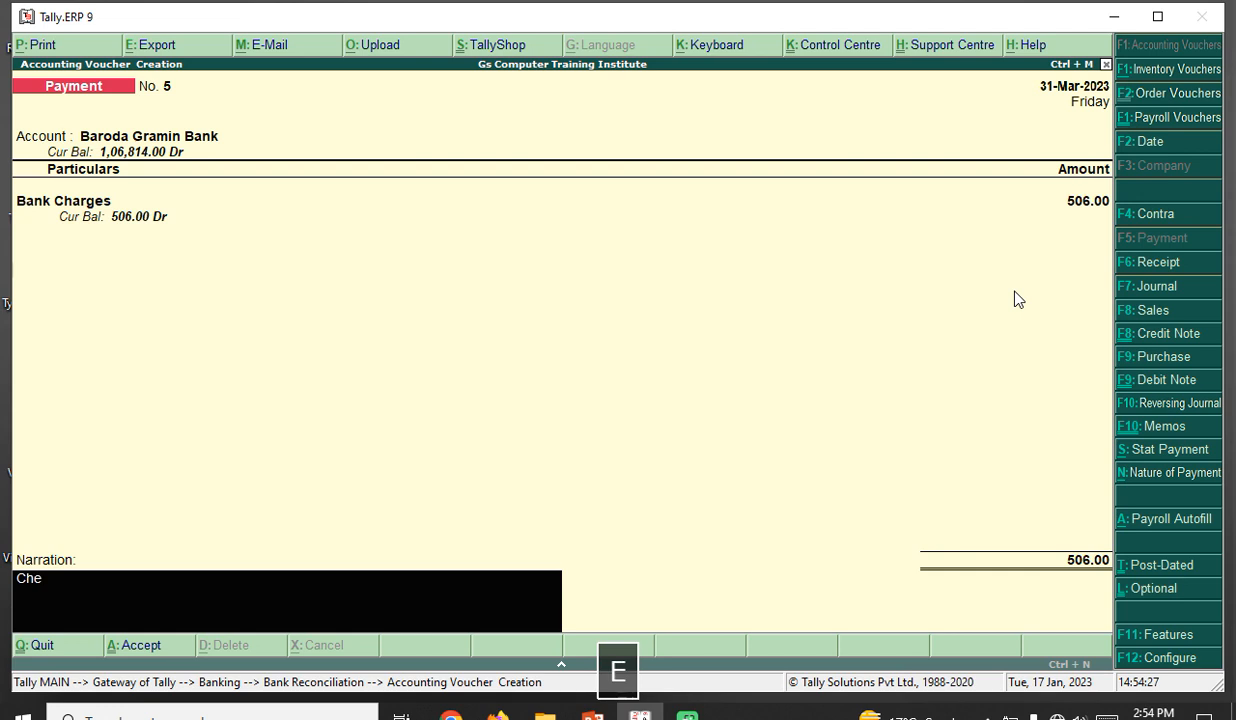
{"action": "type", "text": "que Dis"}
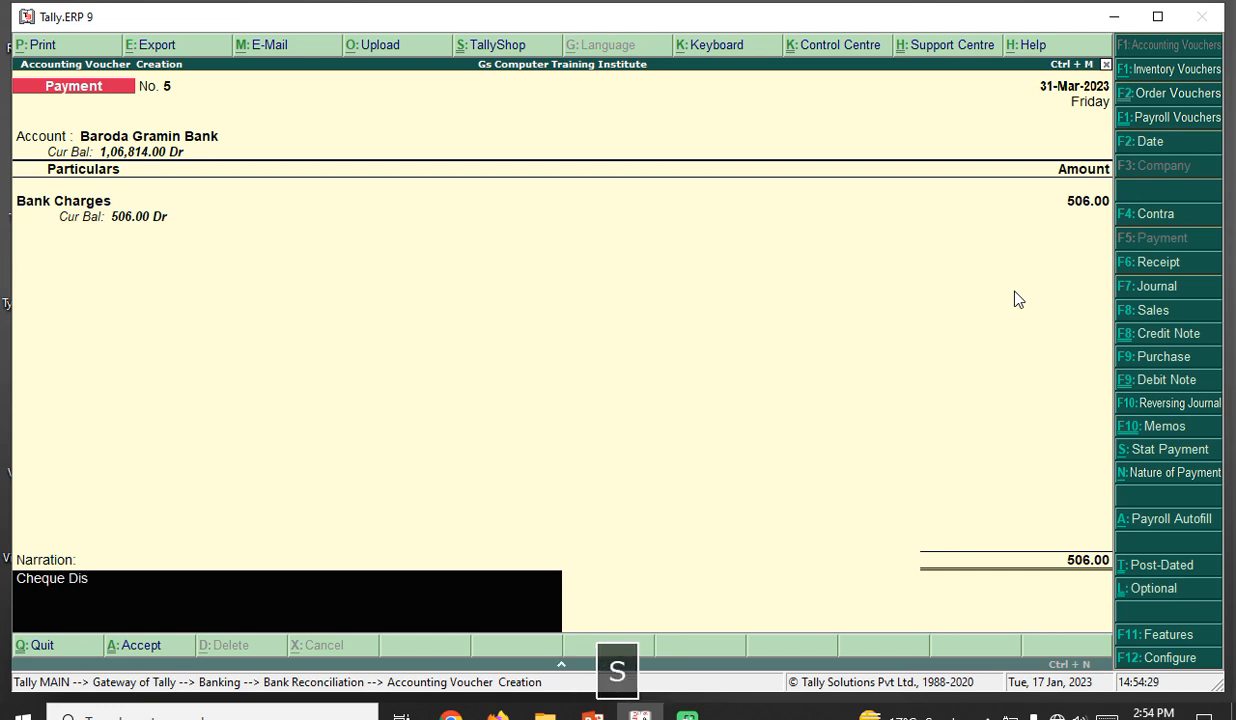
{"action": "type", "text": "honoured"}
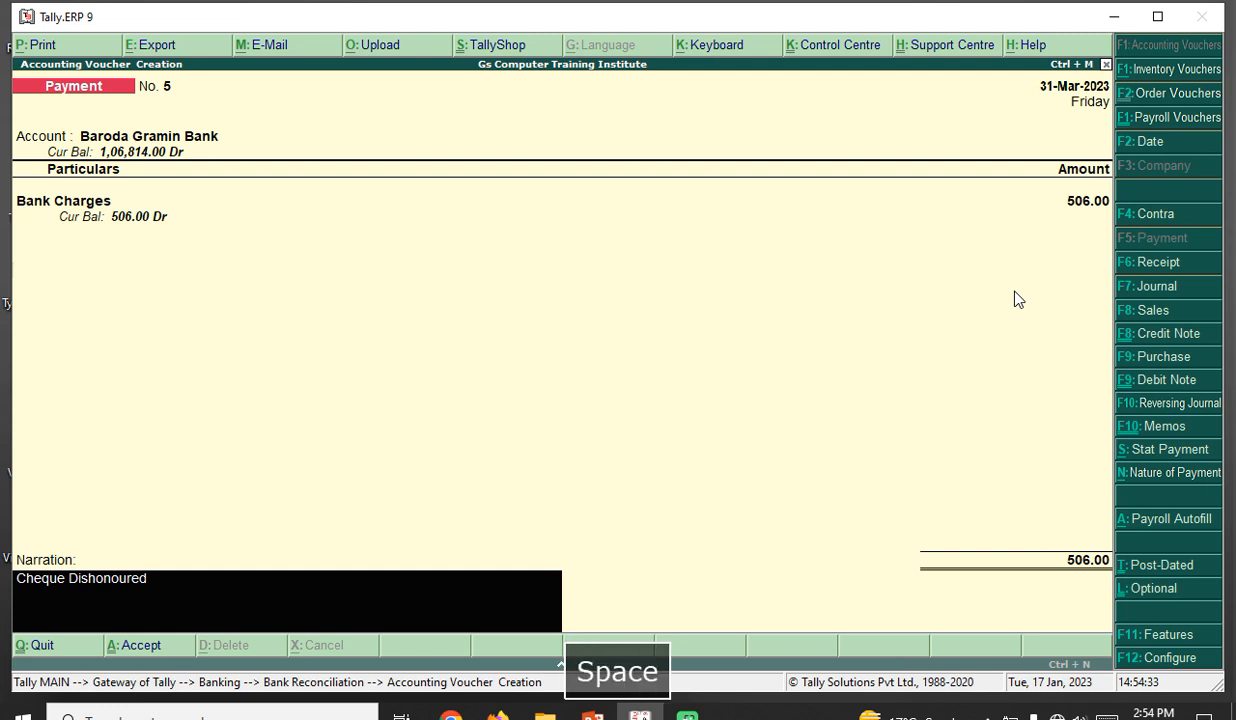
{"action": "type", "text": " charges"}
{"action": "key", "text": "Return"}
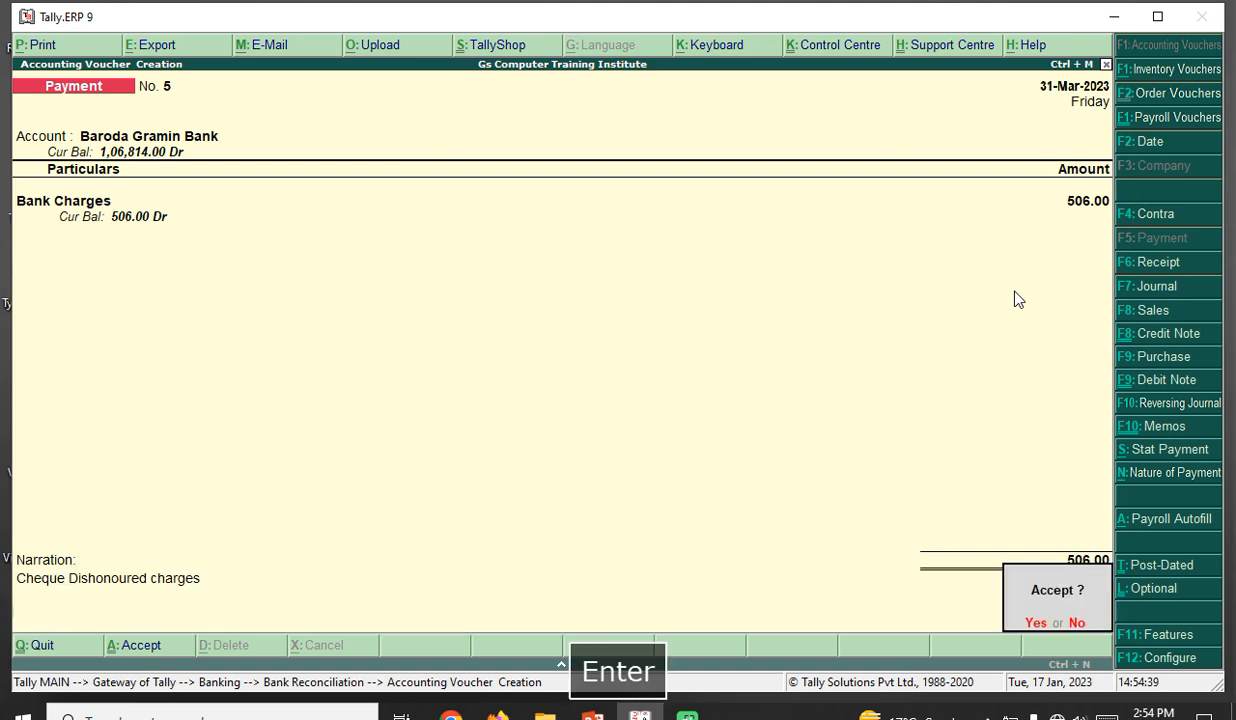
{"action": "key", "text": "y"}
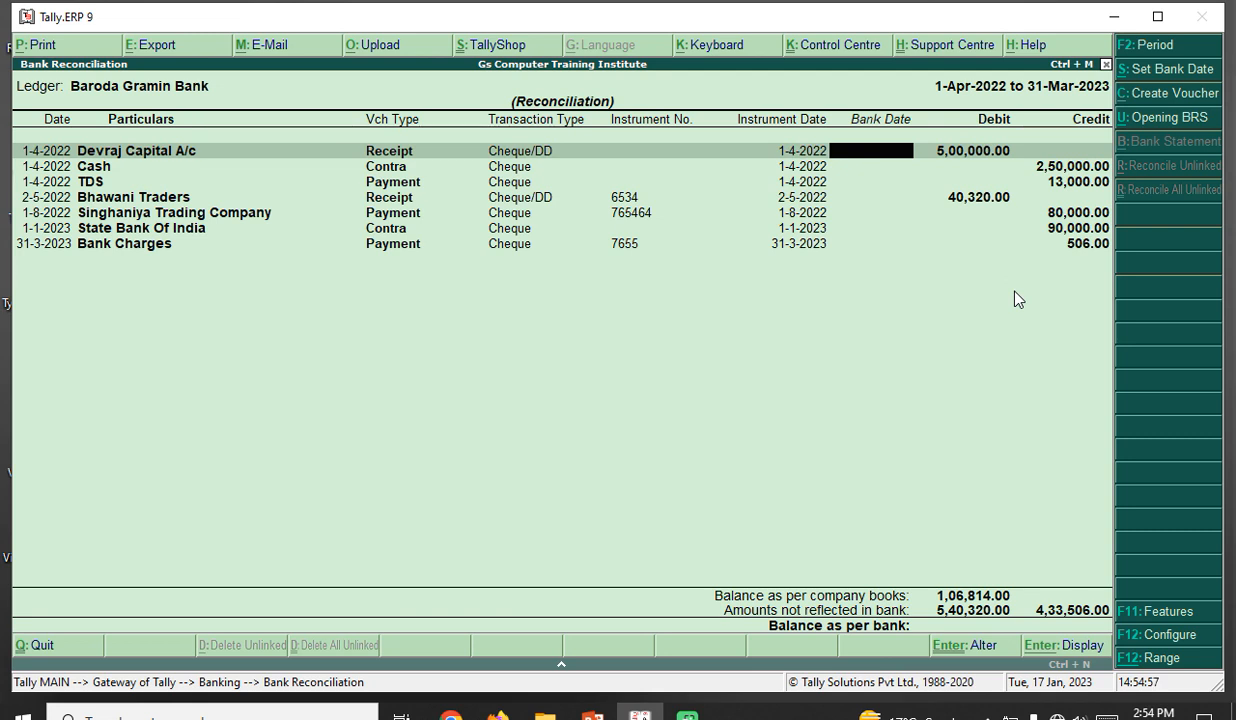
- Clear the mistyped 1.41 bank date on Devraj Capital A/c and open the bulk bank-date options
{"action": "type", "text": "1.41"}
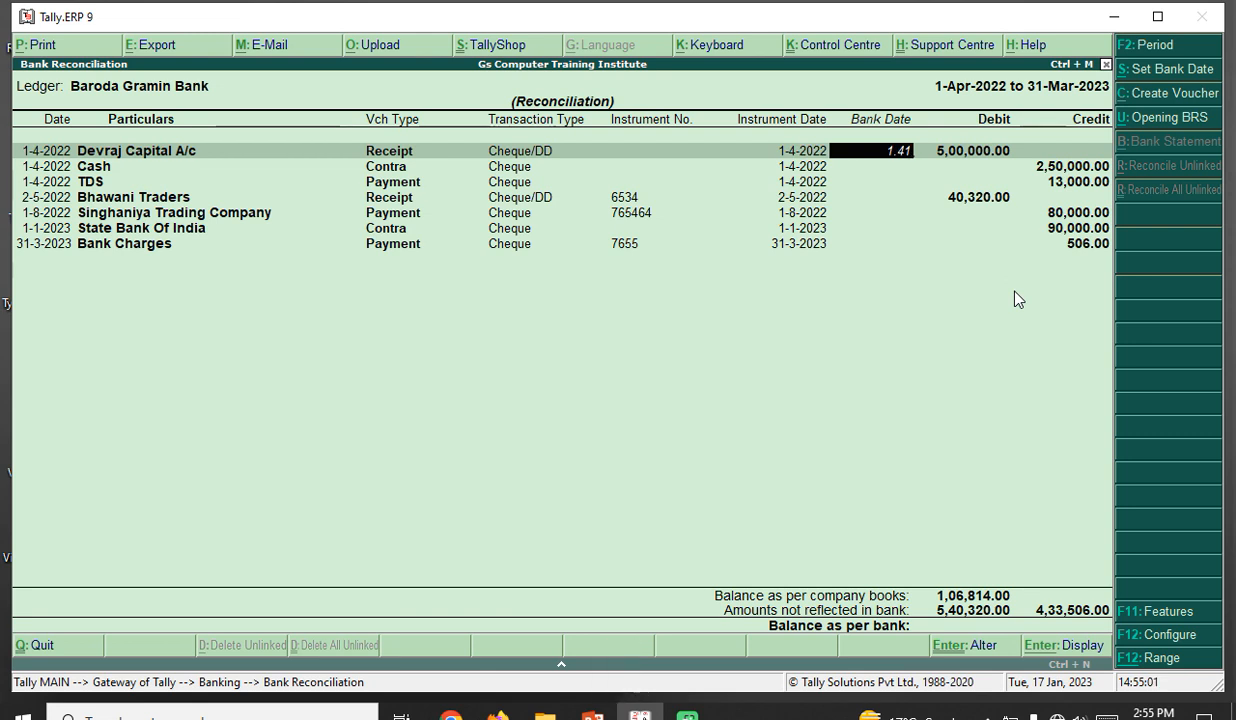
{"action": "key", "text": "BackSpace"}
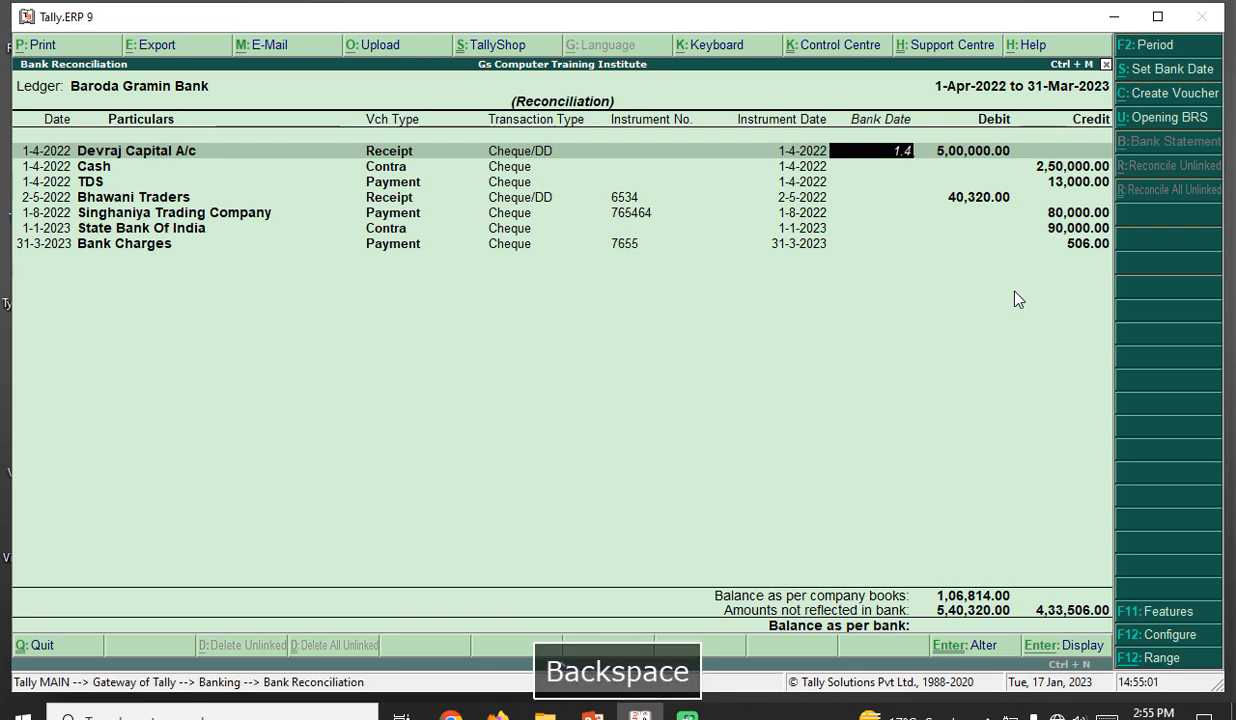
{"action": "key", "text": "BackSpace"}
{"action": "key", "text": "BackSpace"}
{"action": "key", "text": "BackSpace"}
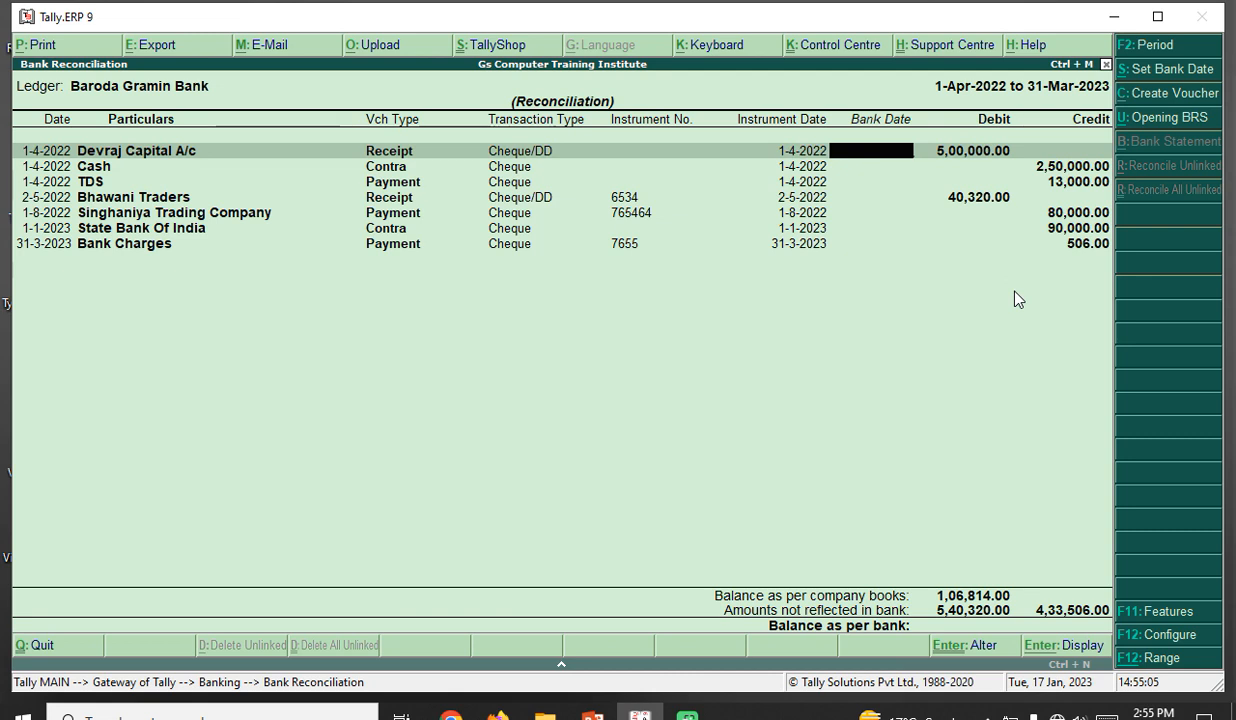
{"action": "key", "text": "alt+s"}
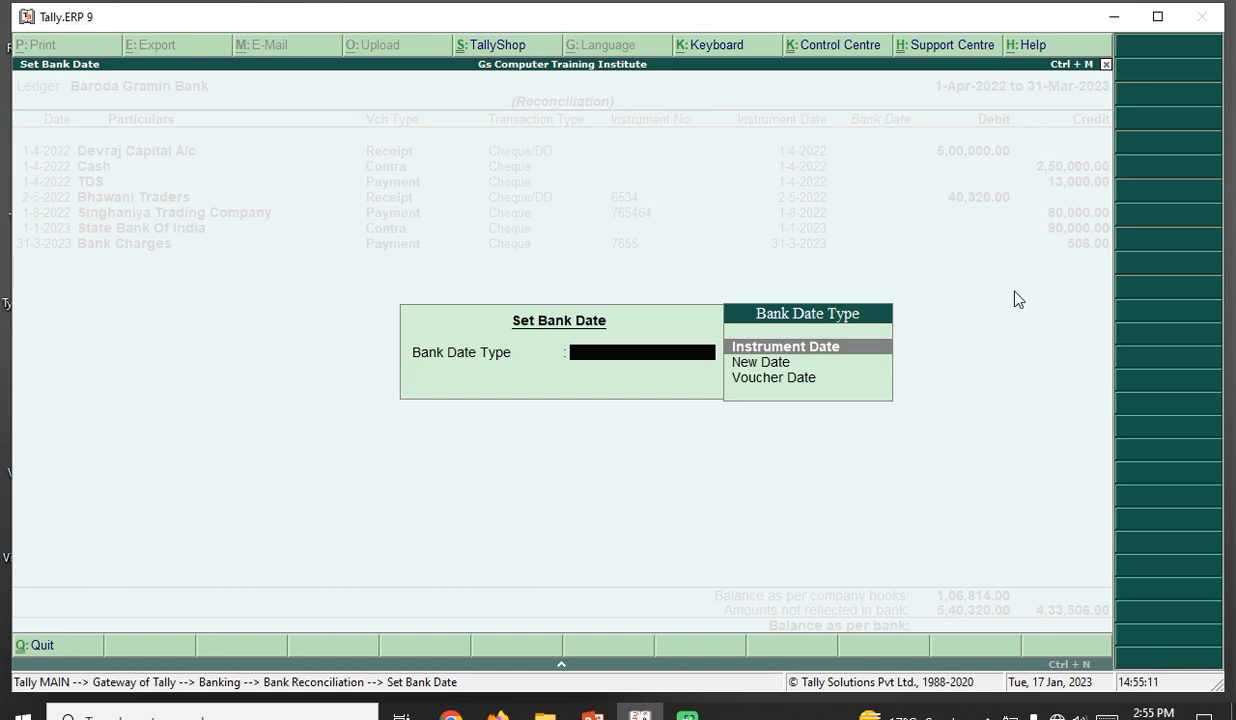
- Try filling bank dates with instrument dates, then discard and reopen the Baroda Gramin Bank reconciliation
{"action": "key", "text": "Return"}
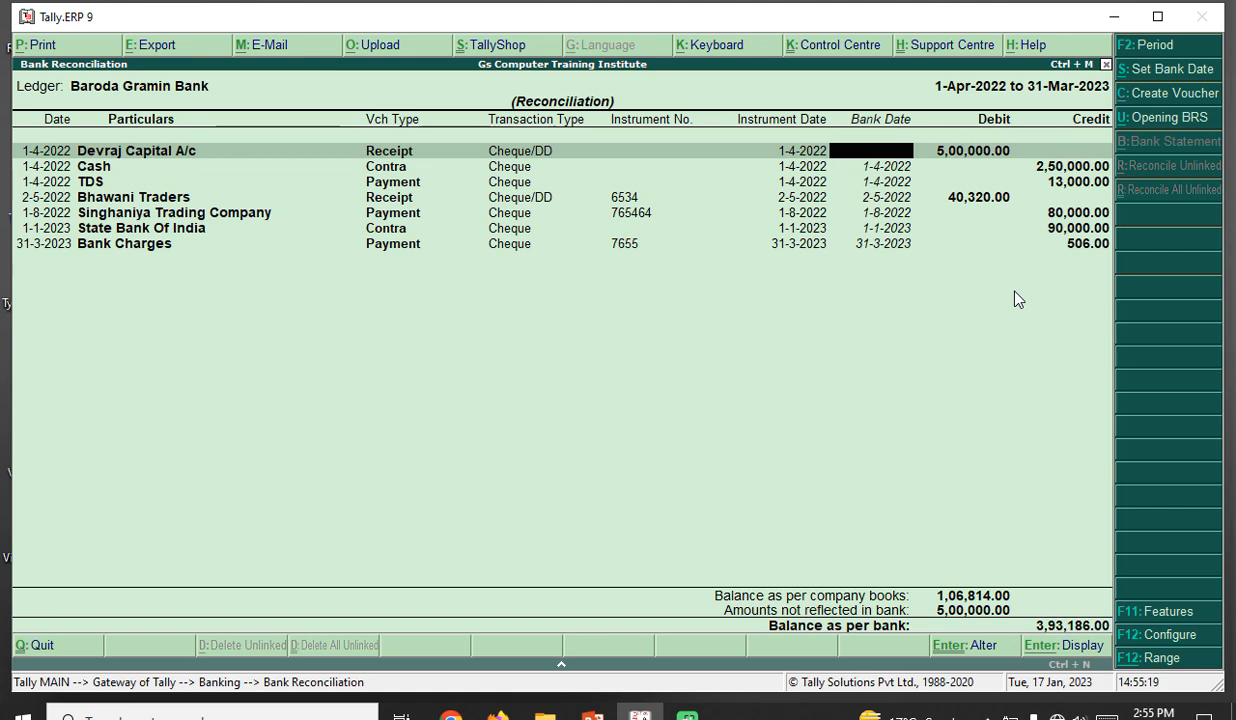
{"action": "key", "text": "Escape"}
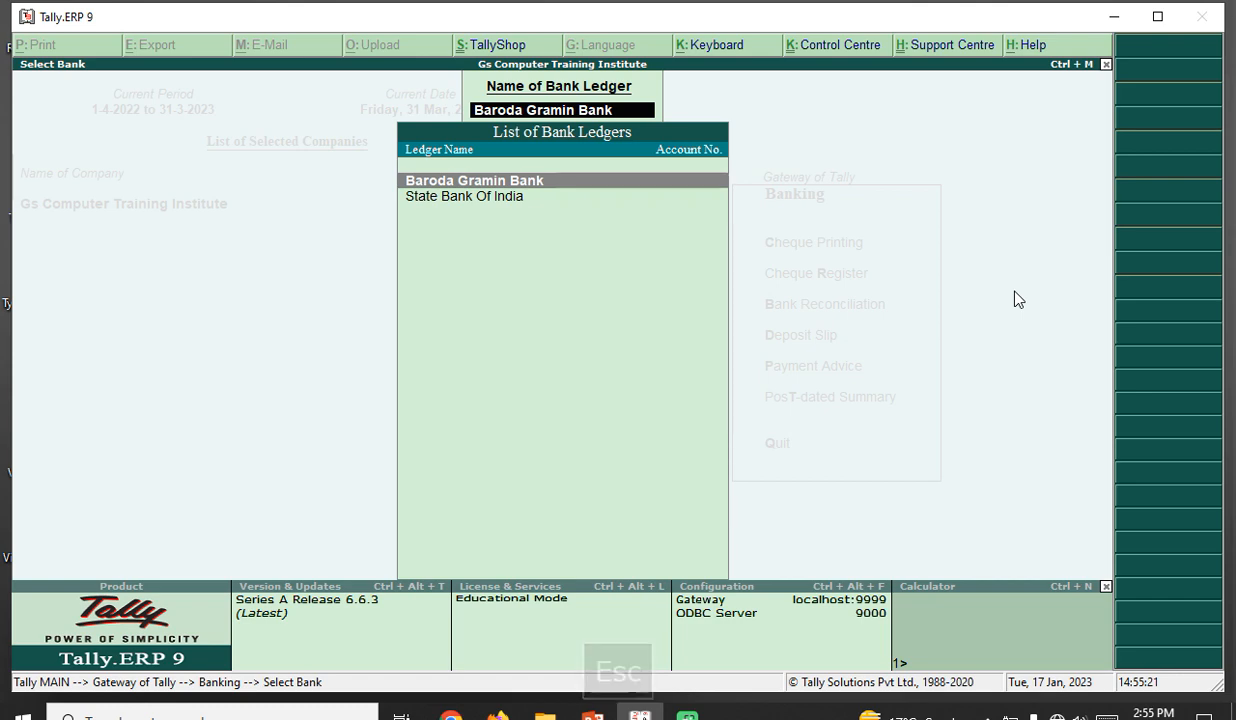
{"action": "key", "text": "Return"}
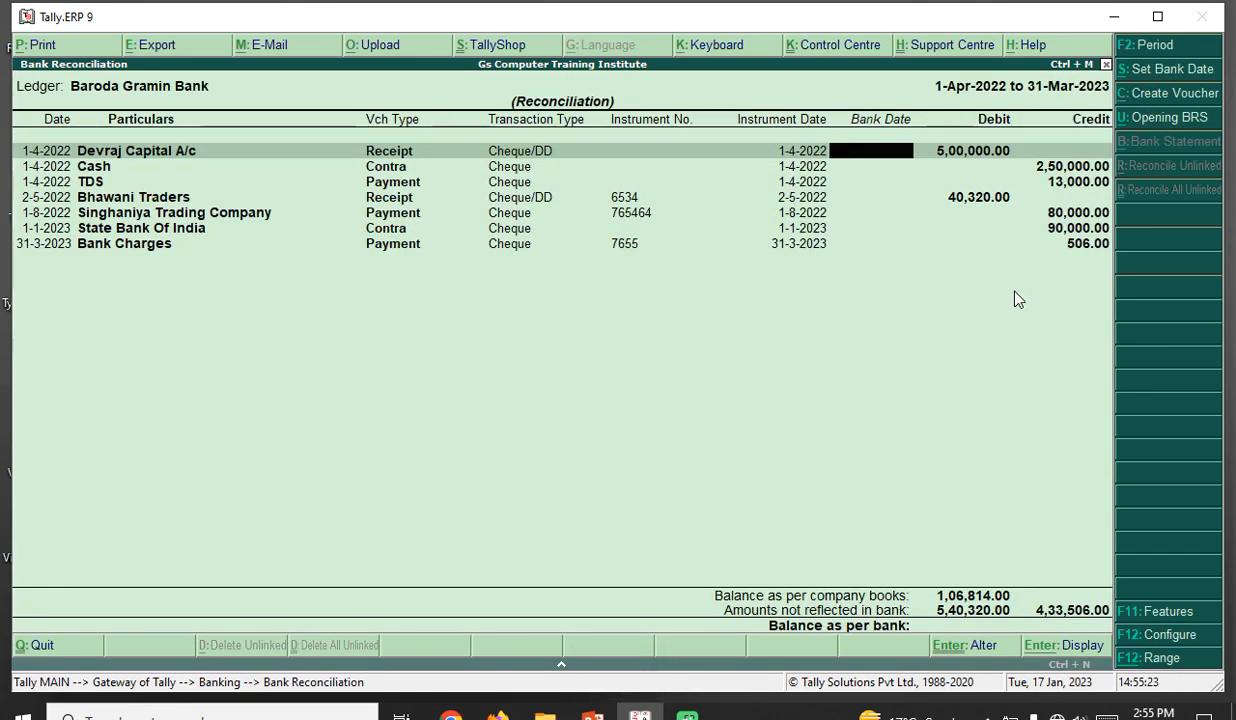
- Fill all Baroda Gramin Bank bank dates with voucher dates, balancing at 1,06,814.00
{"action": "key", "text": "alt+s"}
{"action": "key", "text": "Down"}
{"action": "key", "text": "Return"}
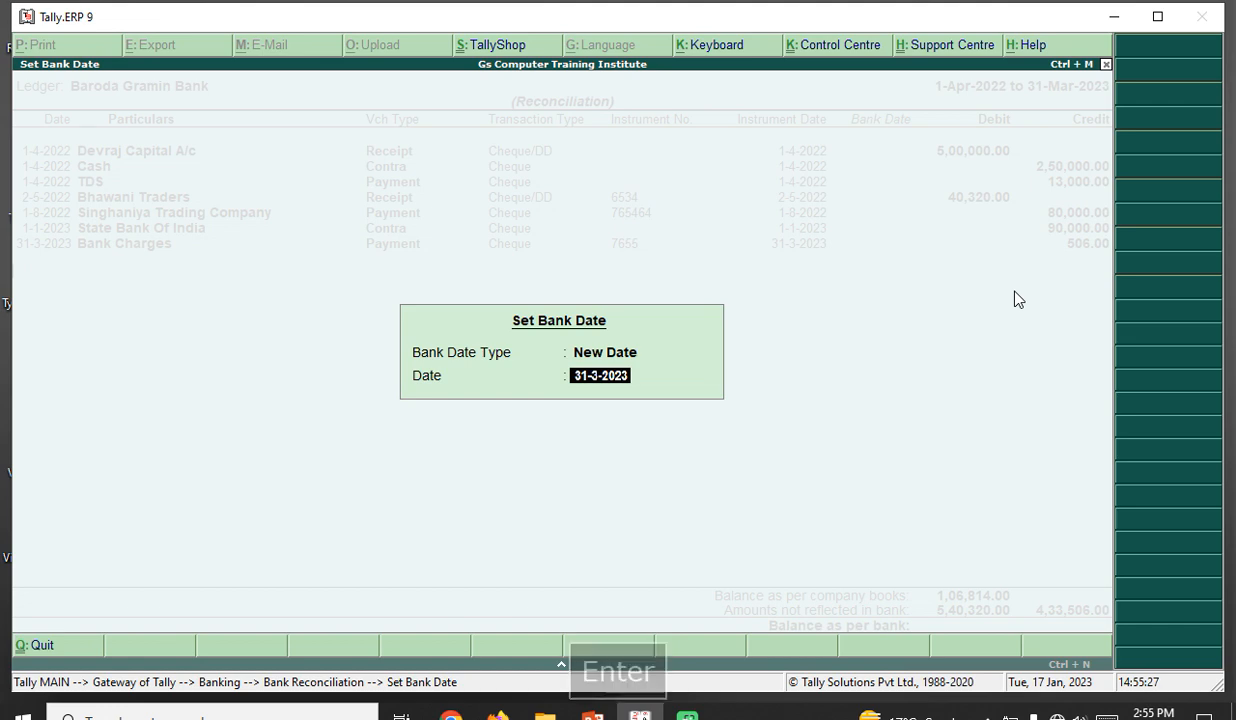
{"action": "key", "text": "Escape"}
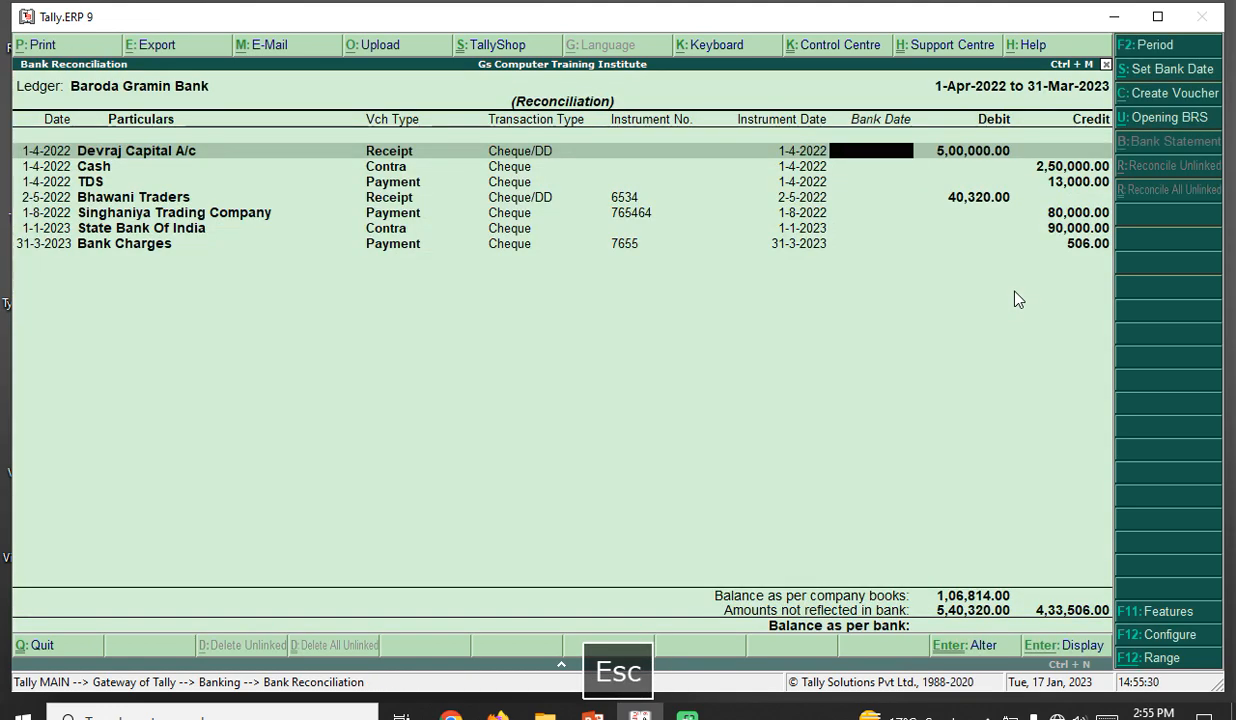
{"action": "key", "text": "alt+s"}
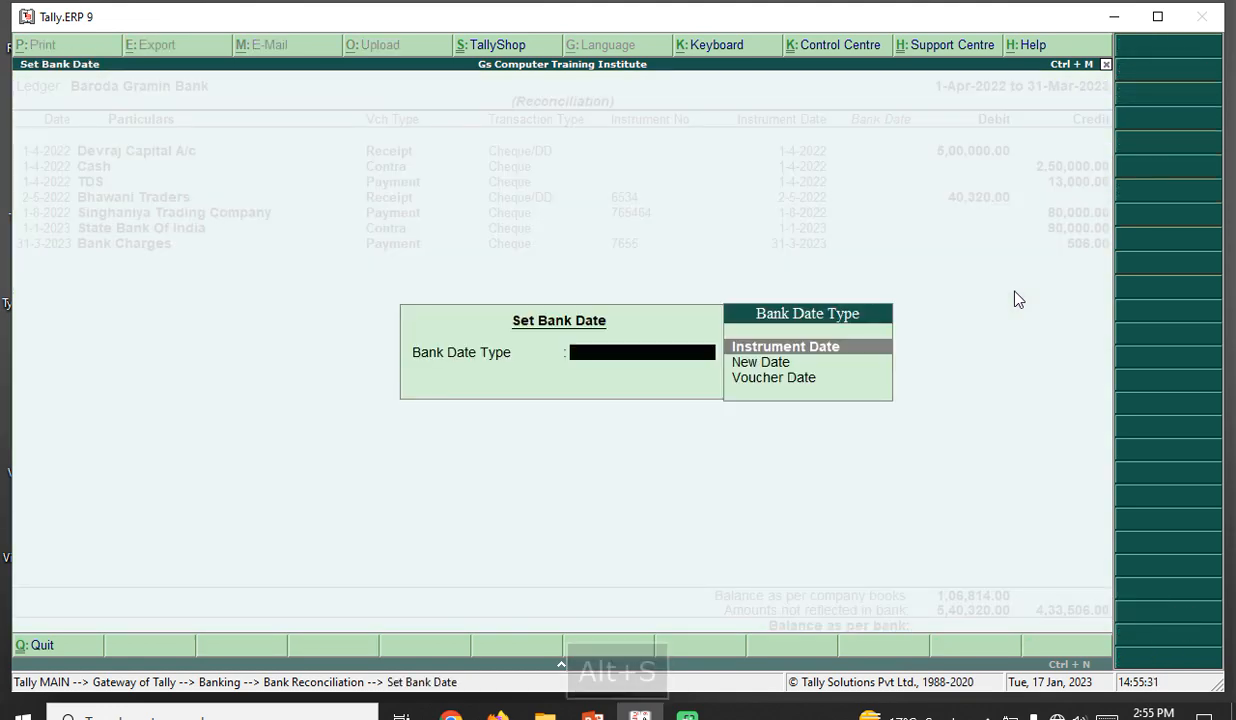
{"action": "key", "text": "Down"}
{"action": "key", "text": "Down"}
{"action": "key", "text": "Return"}
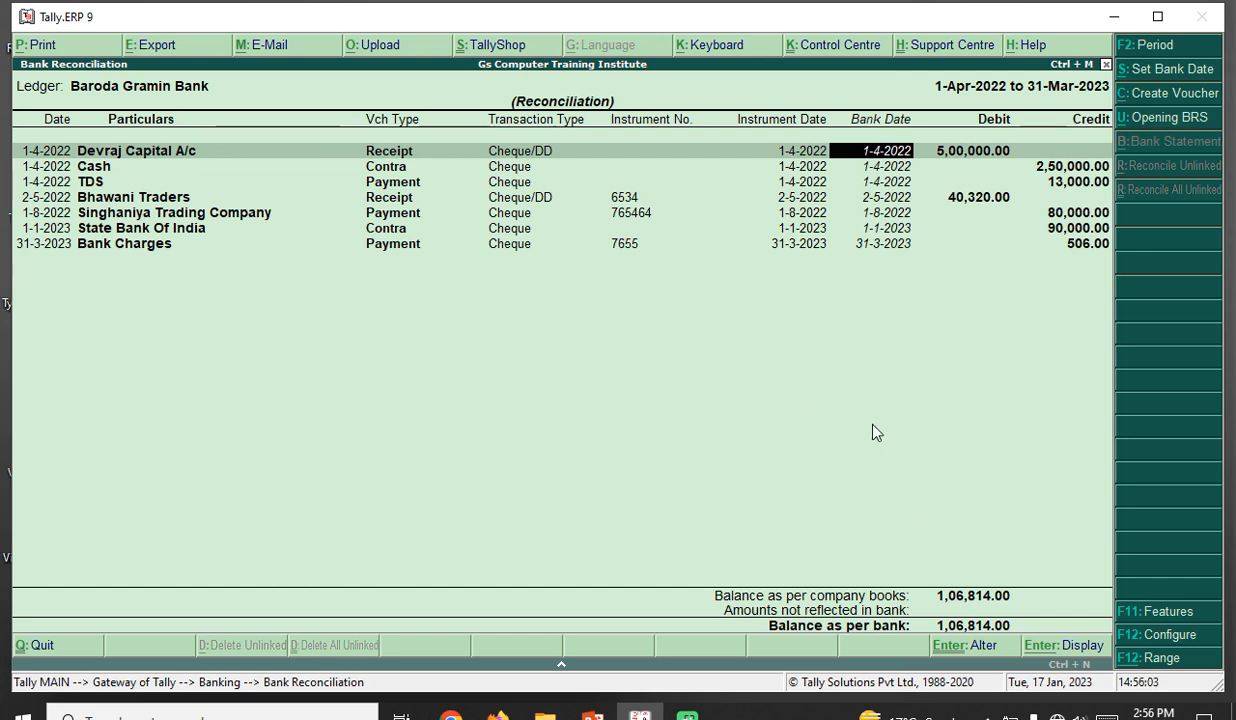
- Accept the Baroda Gramin Bank reconciliation and open State Bank Of India's January vouchers from Cash/Bank Summary
{"action": "key", "text": "ctrl+a"}
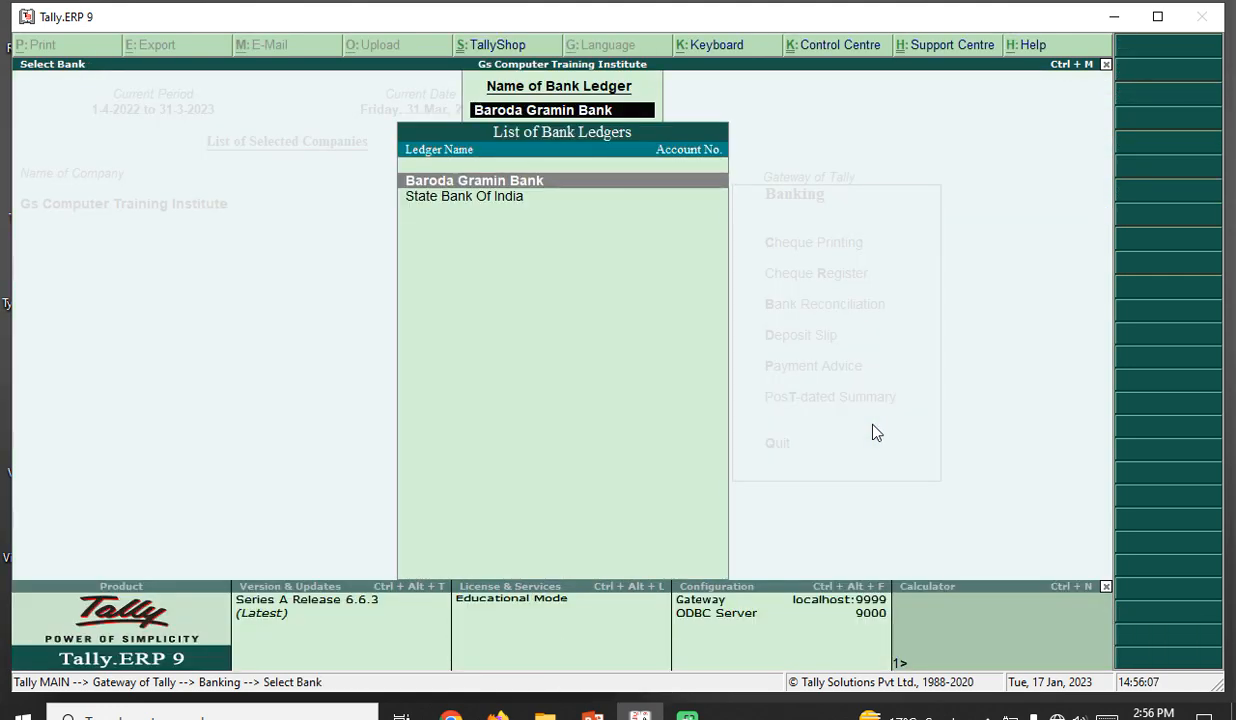
{"action": "key", "text": "Escape"}
{"action": "key", "text": "Escape"}
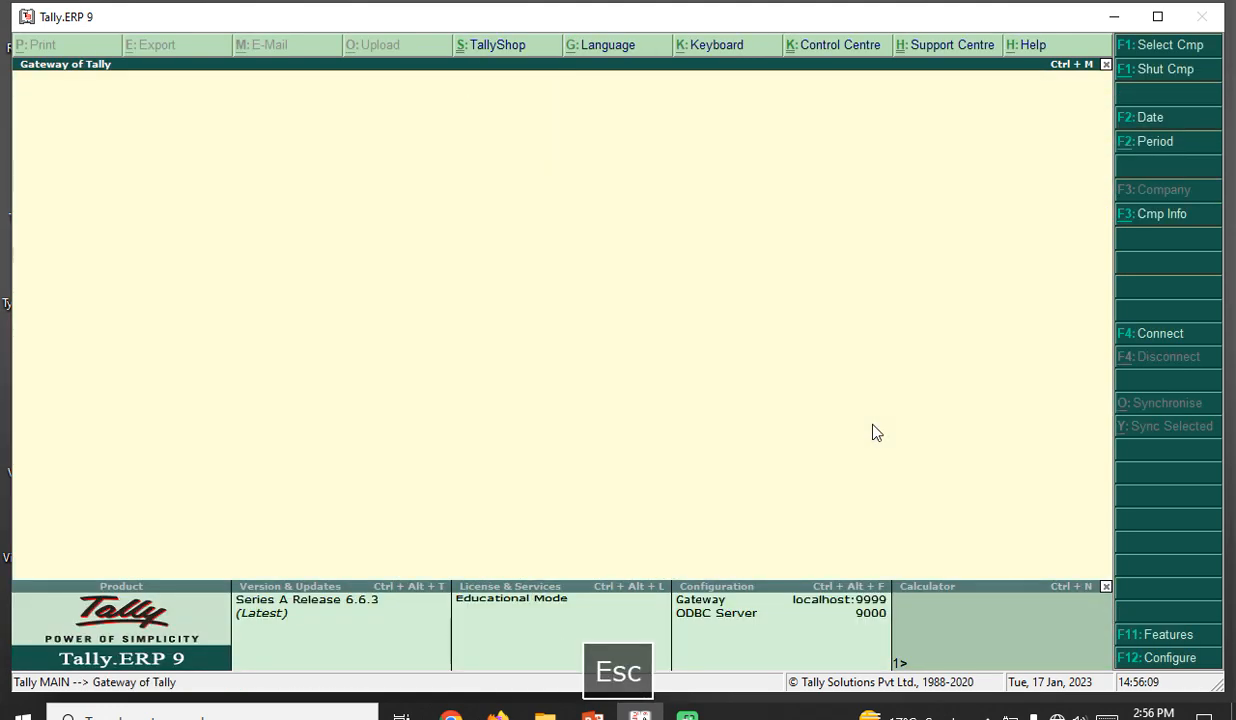
{"action": "key", "text": "d"}
{"action": "key", "text": "a"}
{"action": "key", "text": "c"}
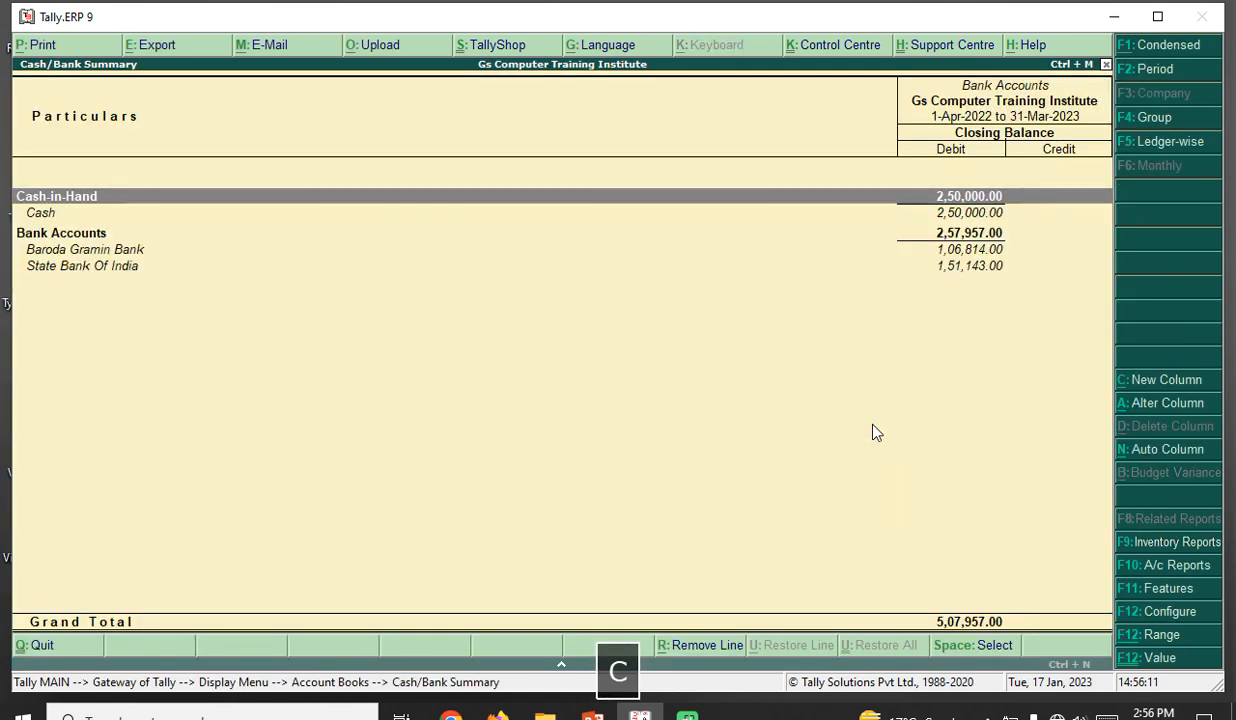
{"action": "key", "text": "Down"}
{"action": "key", "text": "Down"}
{"action": "key", "text": "Down"}
{"action": "key", "text": "Down"}
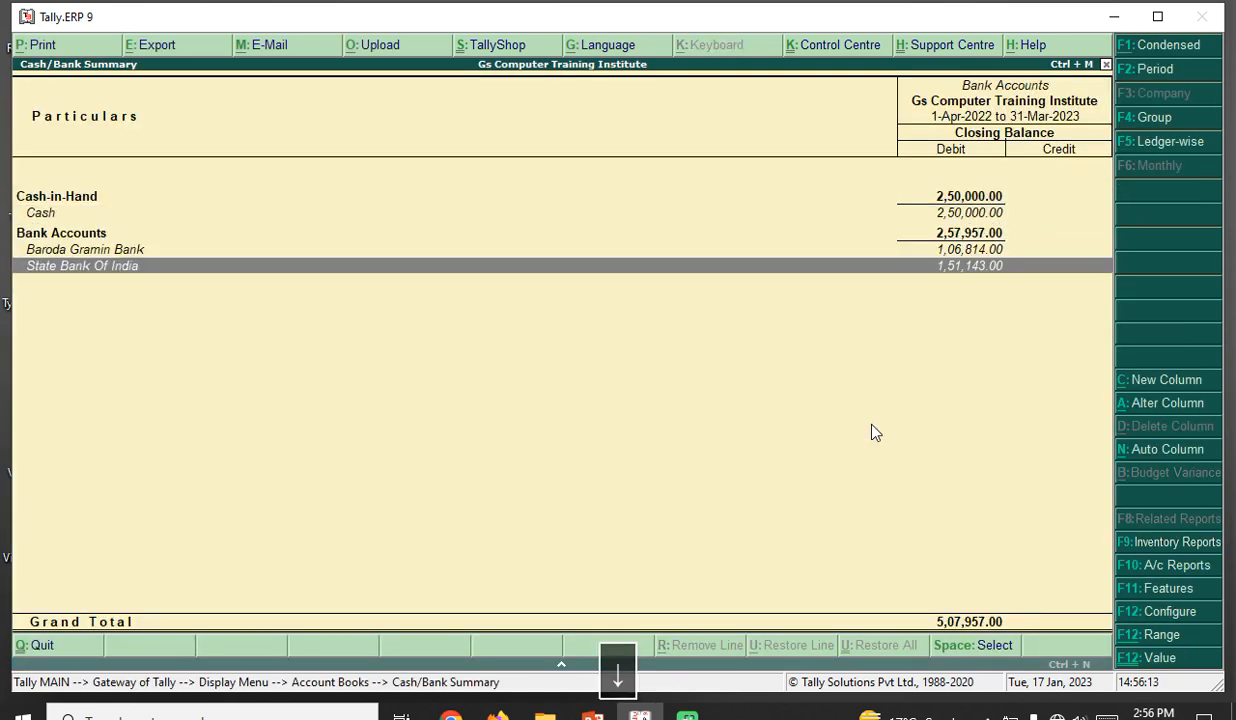
{"action": "key", "text": "Return"}
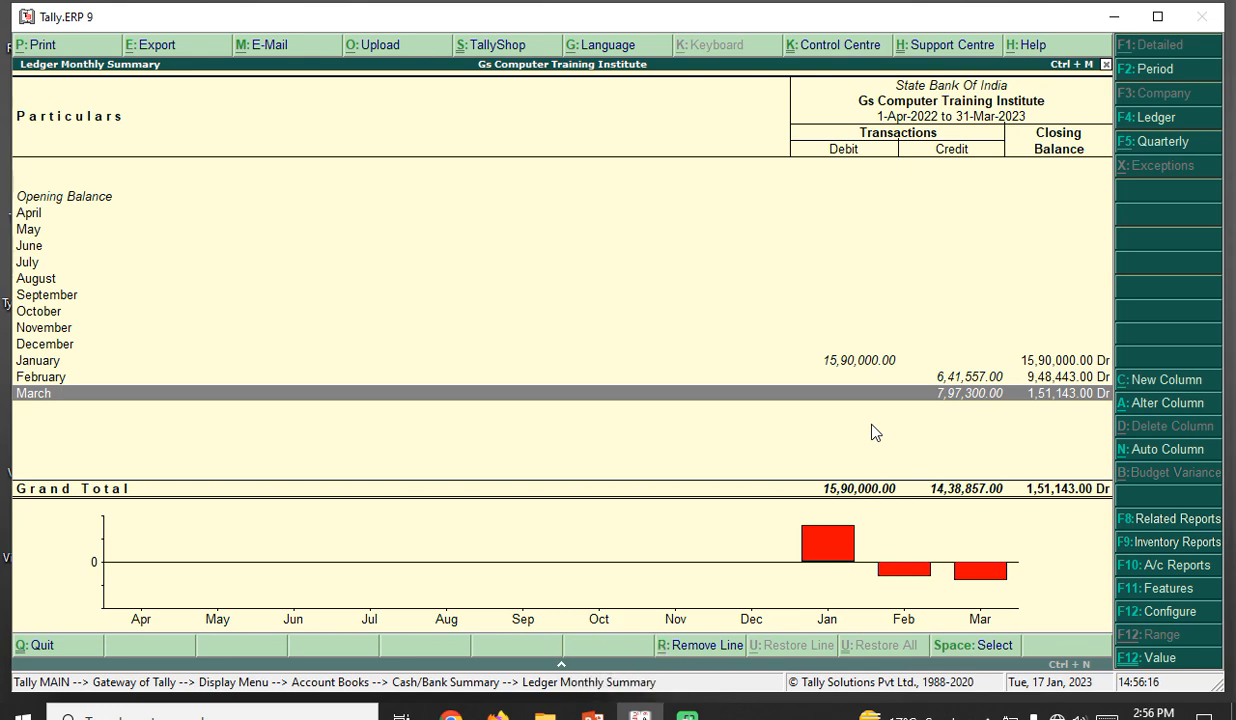
{"action": "key", "text": "Up"}
{"action": "key", "text": "Up"}
{"action": "key", "text": "Up"}
{"action": "key", "text": "Down"}
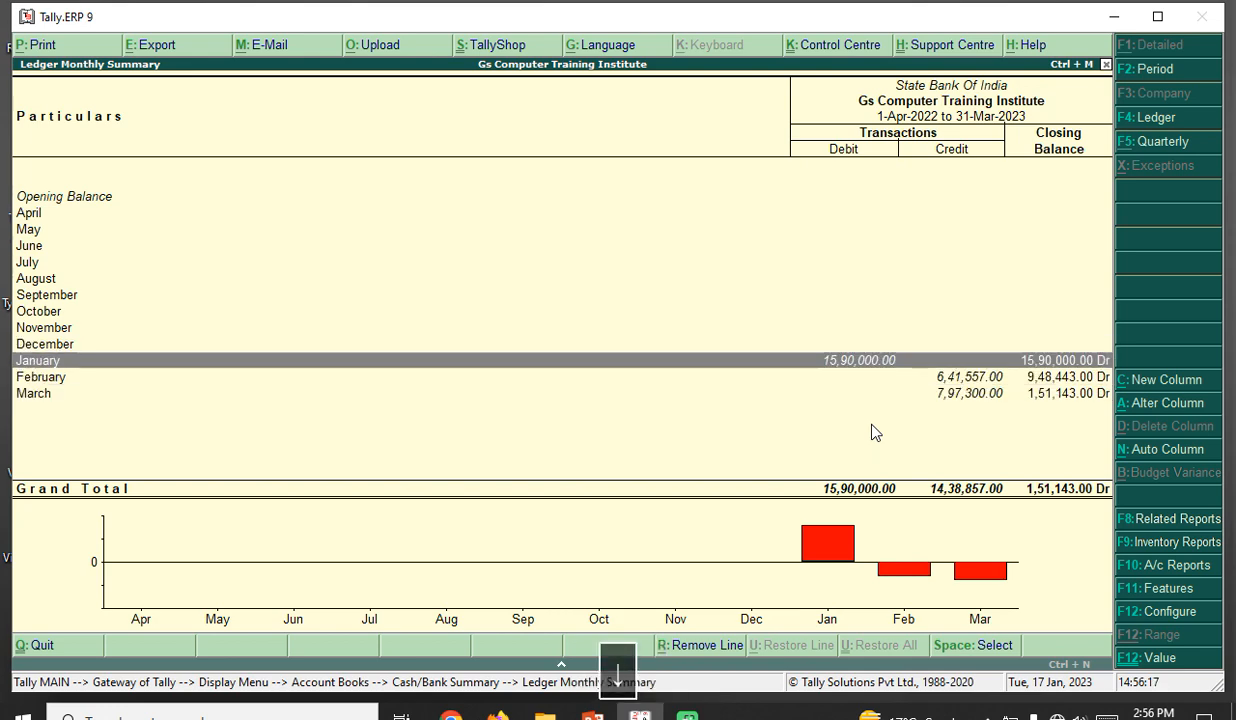
{"action": "key", "text": "Return"}
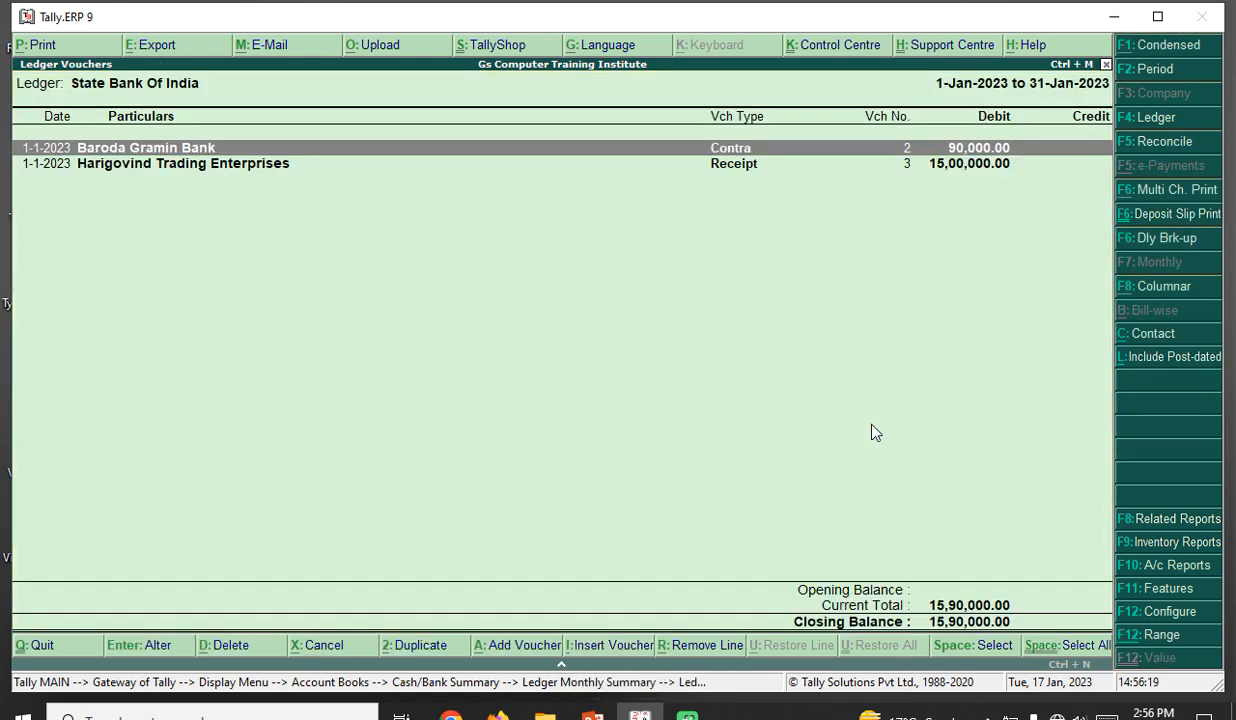
- Set the ledger period to 1-Apr-2022 through 31-Mar-2023 and switch to bank reconciliation
{"action": "key", "text": "alt+F2"}
{"action": "type", "text": "a"}
{"action": "key", "text": "Return"}
{"action": "type", "text": "m"}
{"action": "key", "text": "Return"}
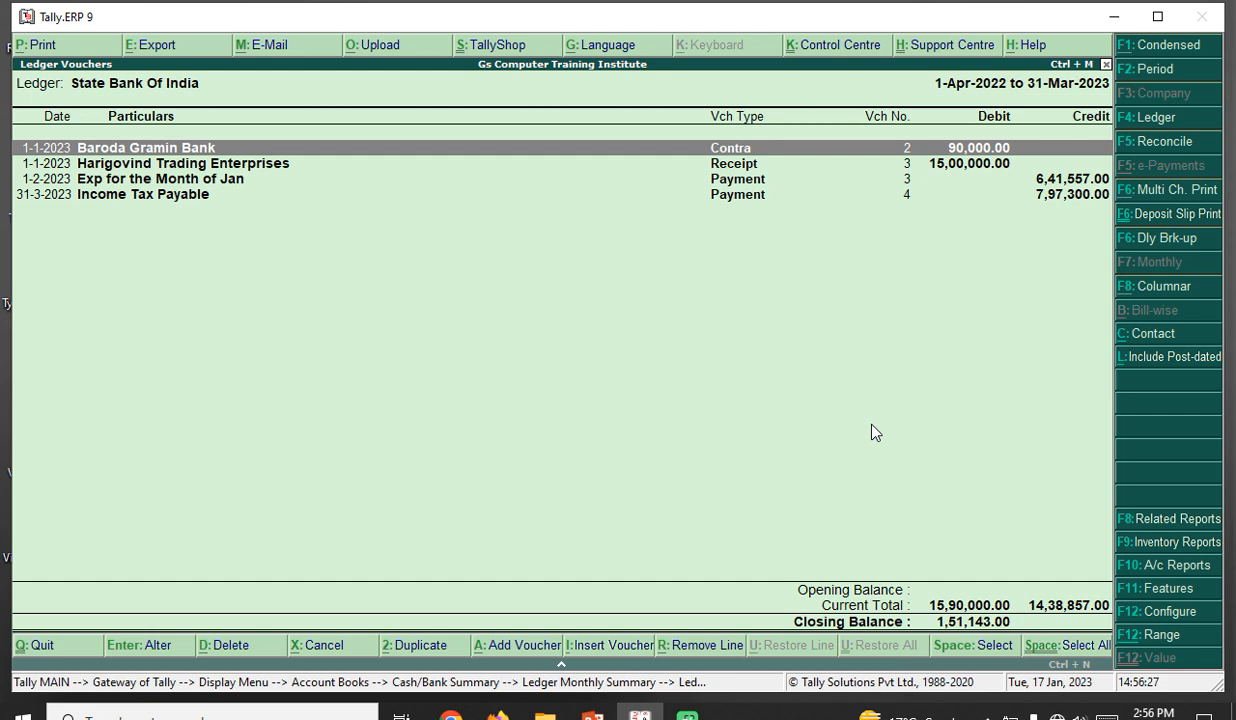
{"action": "key", "text": "F5"}
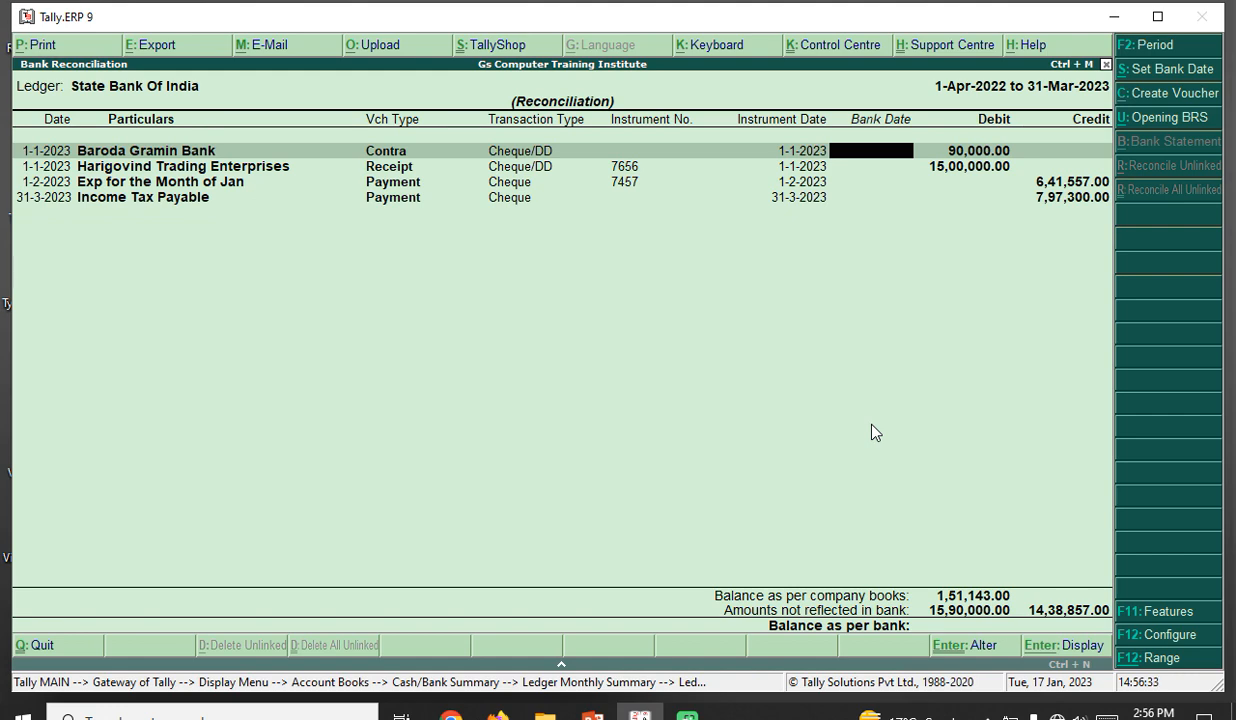
- Dismiss the connection error and stay in the State Bank Of India reconciliation
{"action": "key", "text": "ctrl+s"}
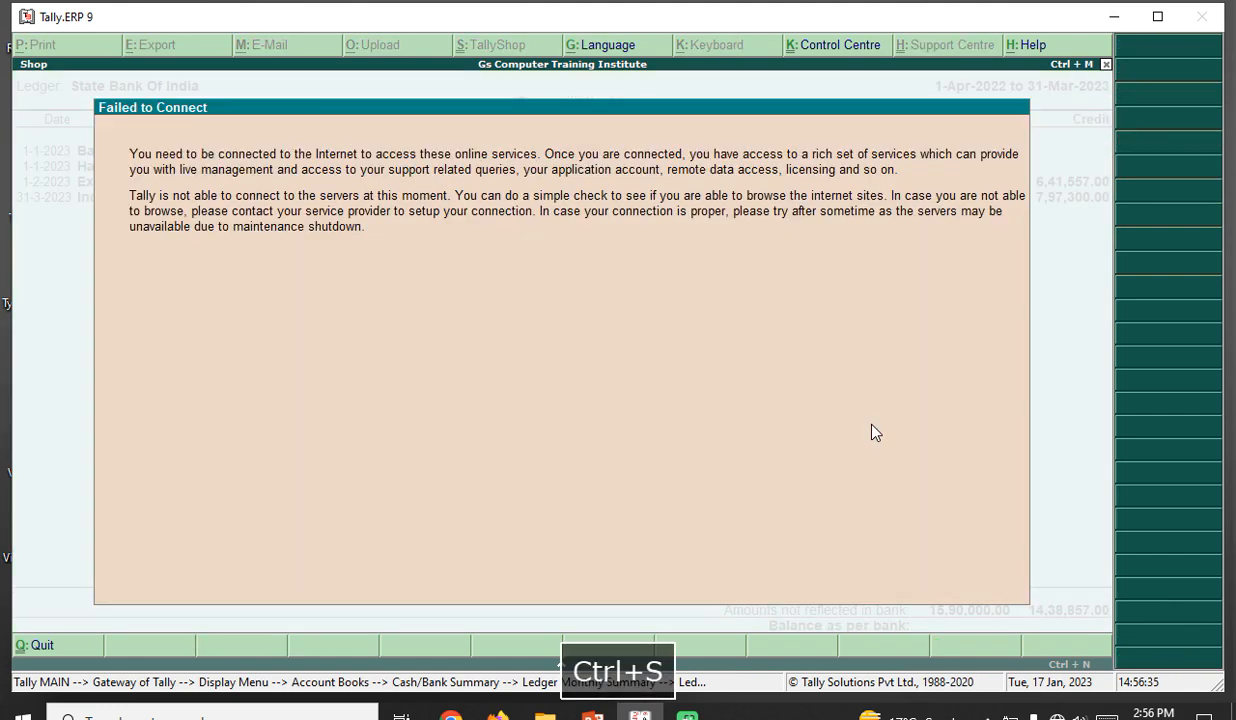
{"action": "key", "text": "Escape"}
{"action": "key", "text": "Escape"}
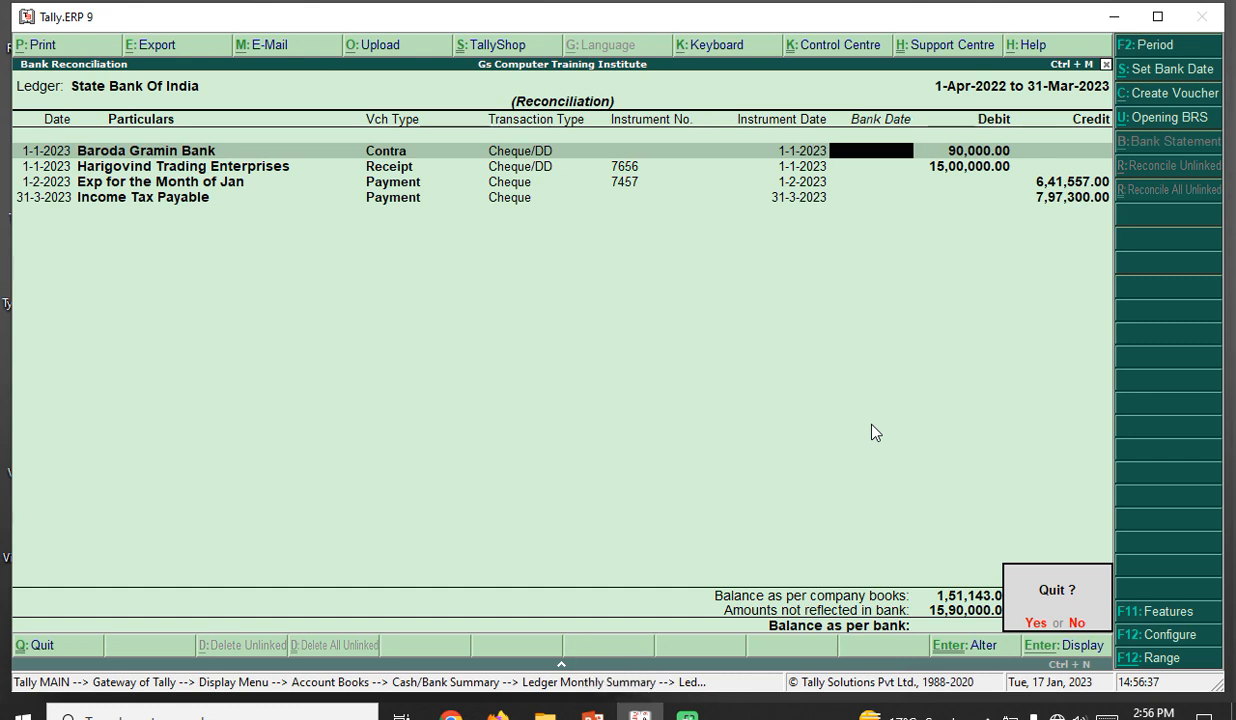
{"action": "key", "text": "alt+s"}
{"action": "key", "text": "n"}
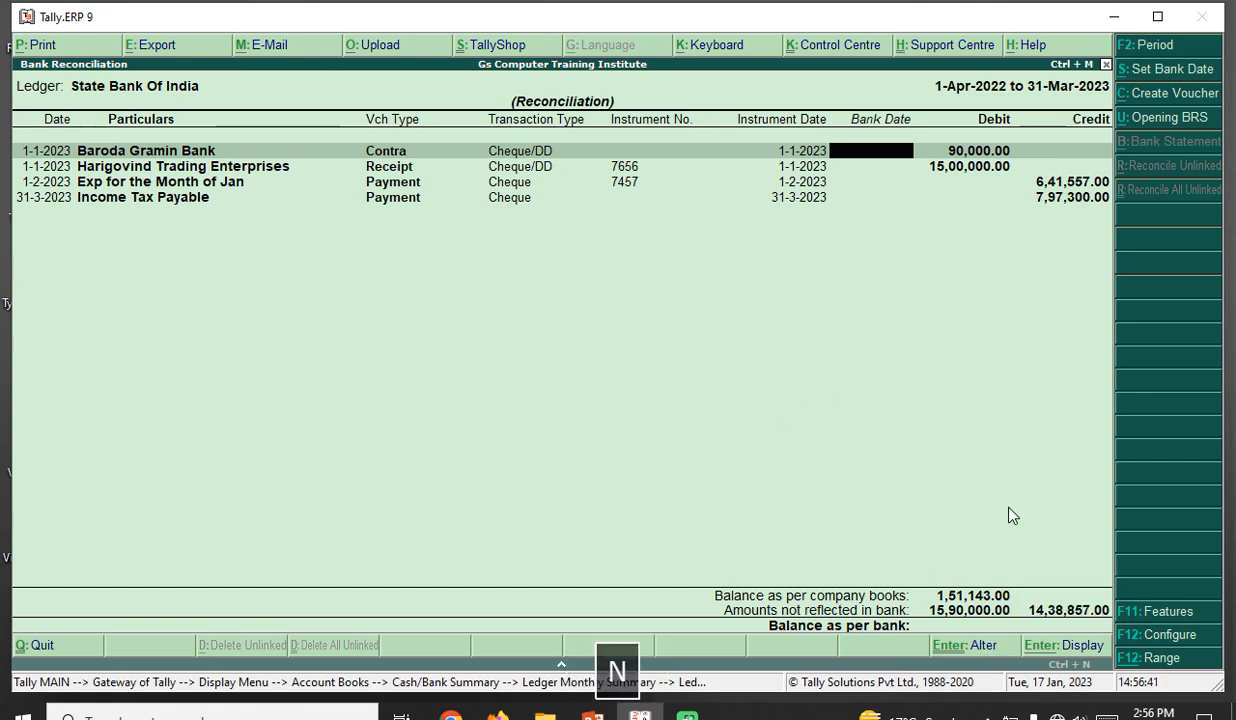
- Fill bank dates with voucher dates and give the Baroda Gramin Bank row bank date 1-1-2023
{"action": "key", "text": "alt+s"}
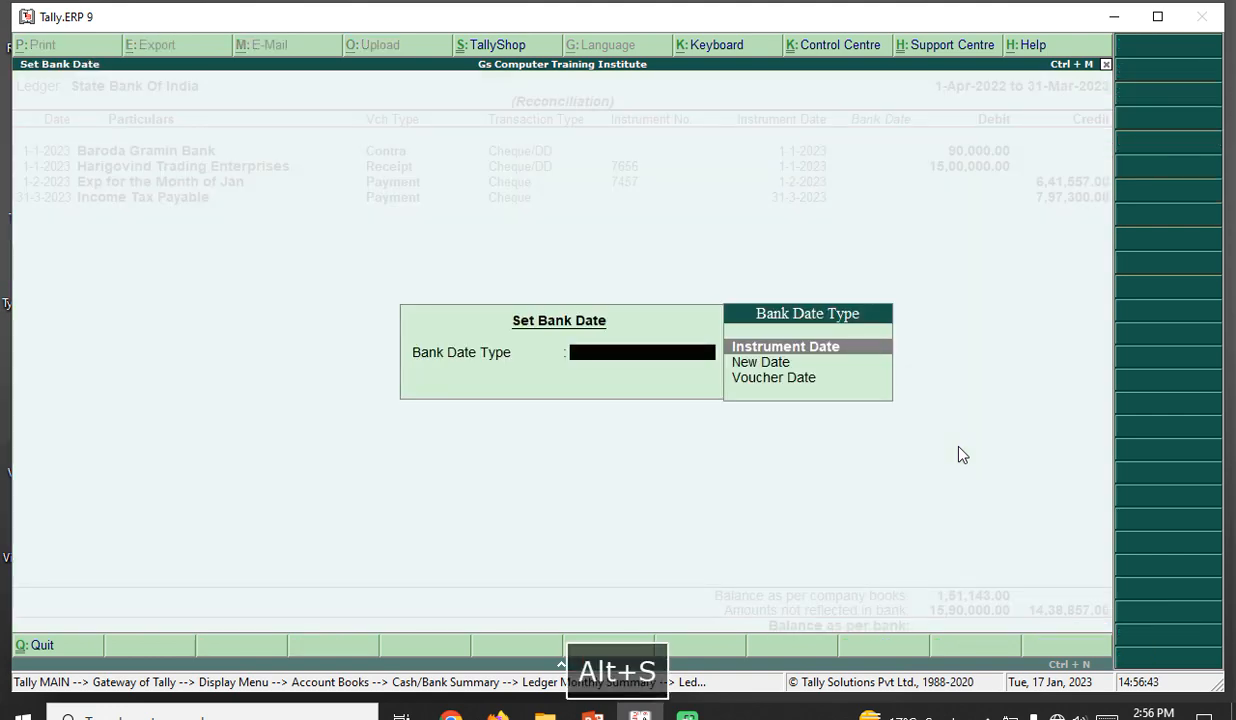
{"action": "key", "text": "Down"}
{"action": "key", "text": "Down"}
{"action": "key", "text": "Return"}
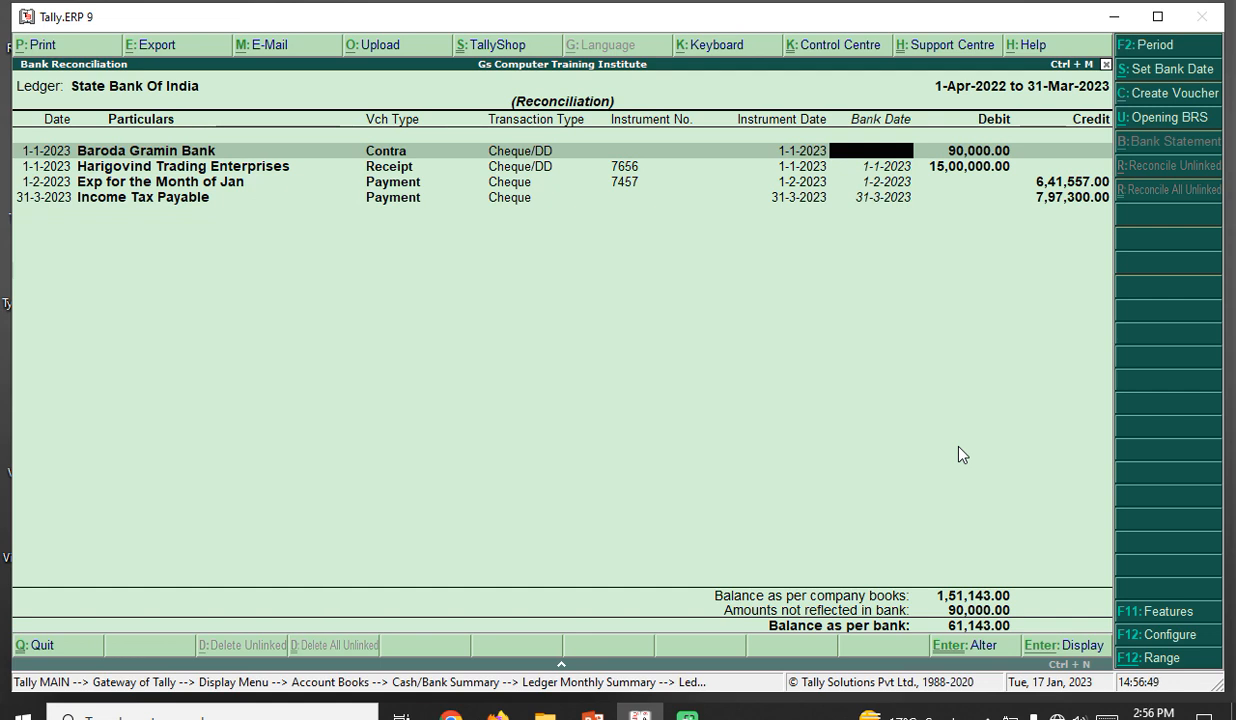
{"action": "type", "text": "1.1.23"}
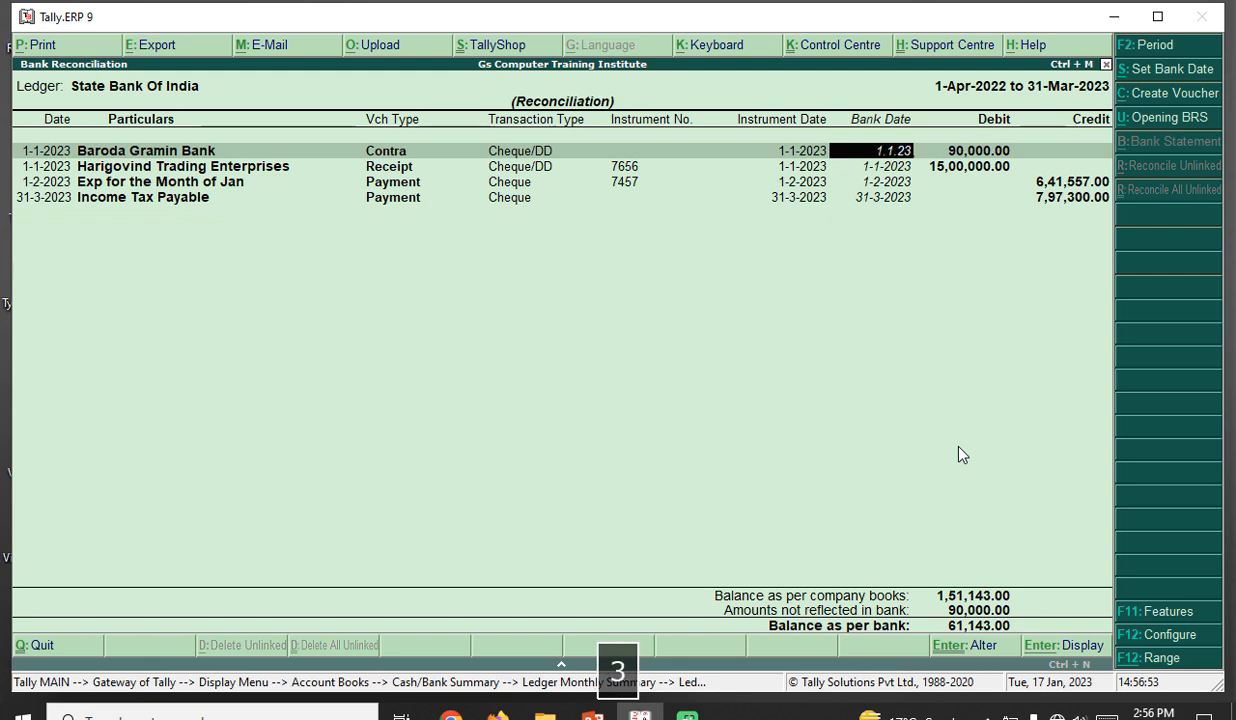
{"action": "key", "text": "Return"}
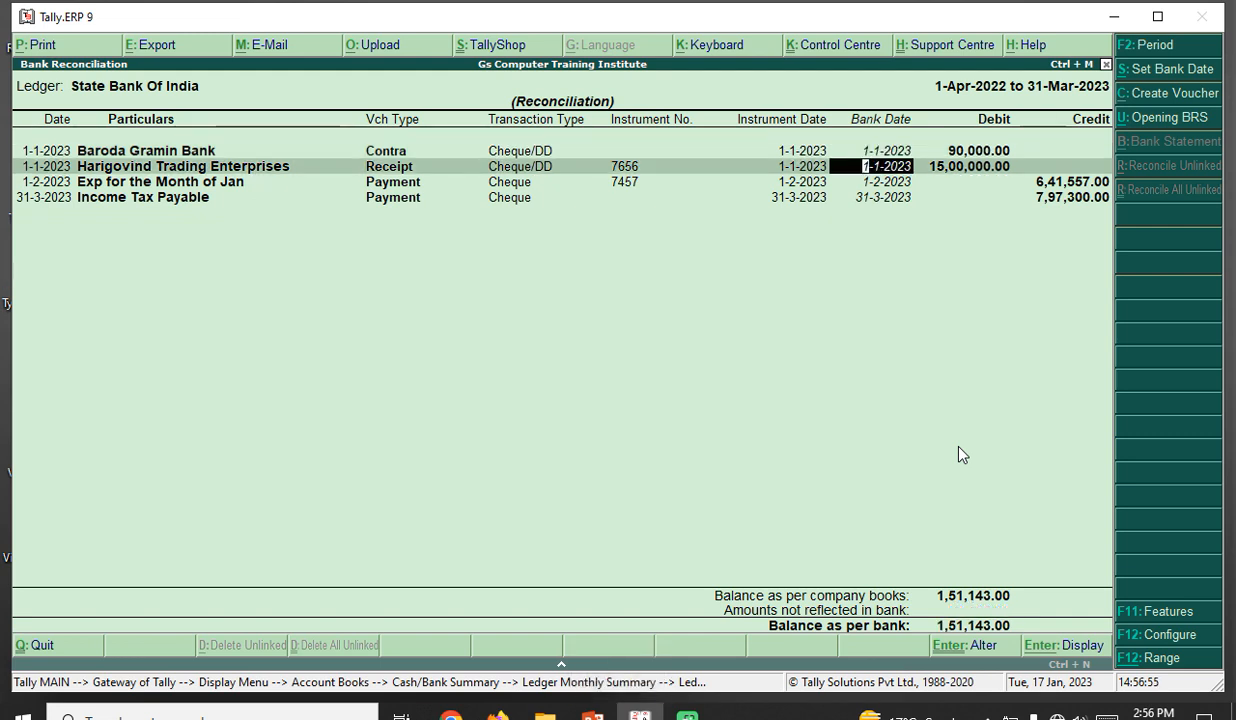